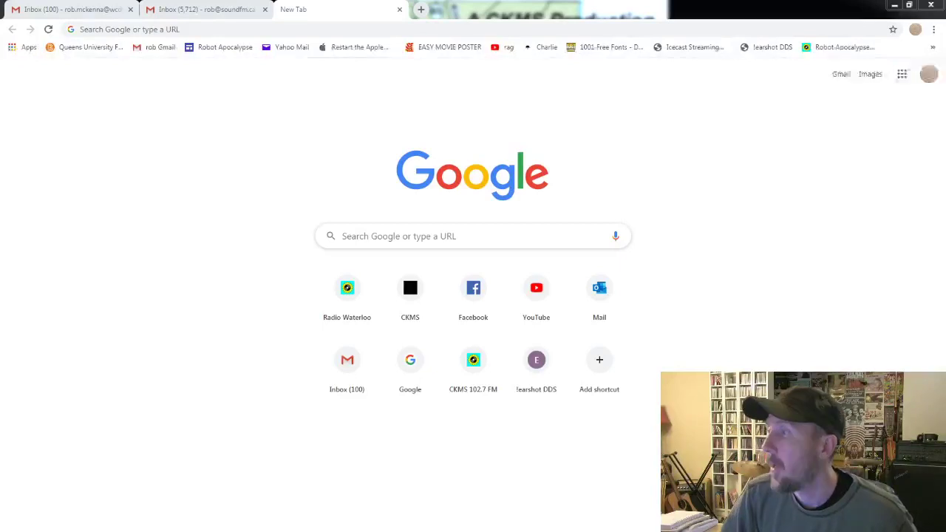
Bring the Chrome window with its new tab into focus.
click(484, 14)
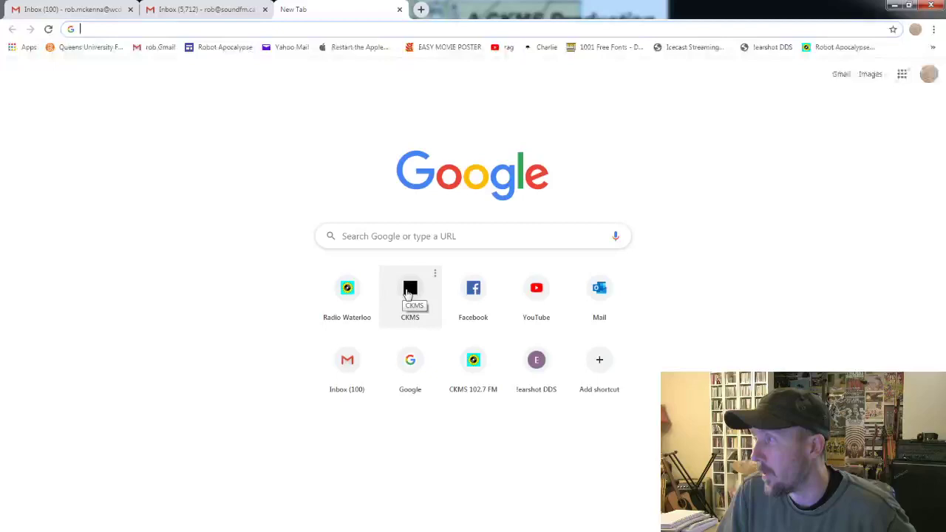
Open the CKMS station site and reload it at airtime.soundfm.ca.
click(411, 296)
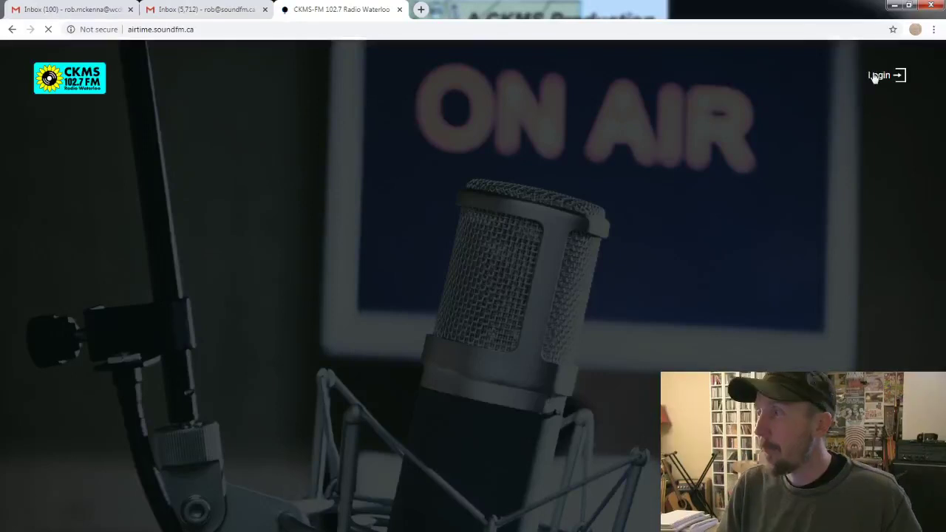
click(277, 30)
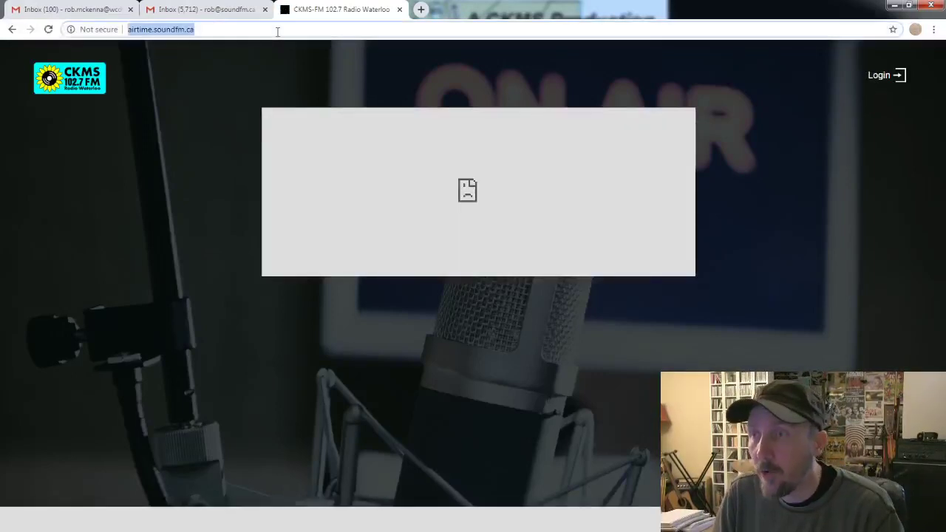
text(ai)
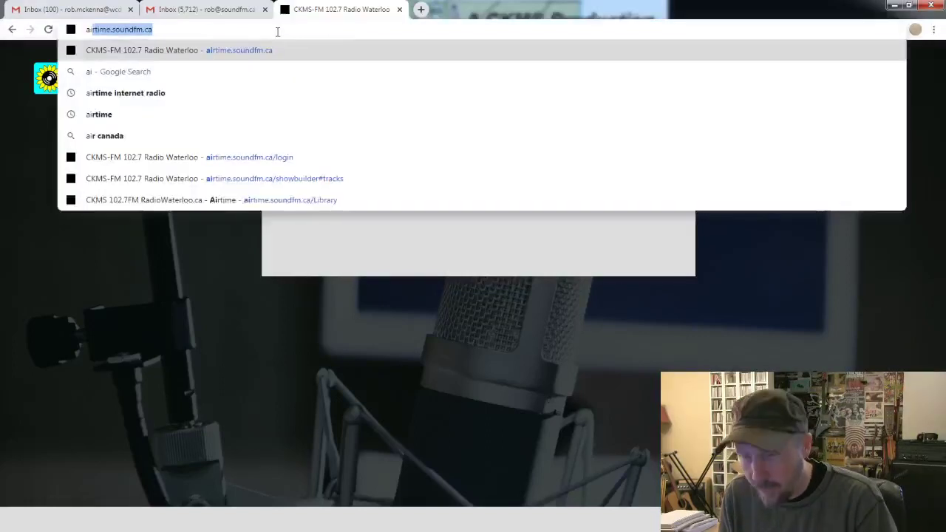
text(rtime.soundfm)
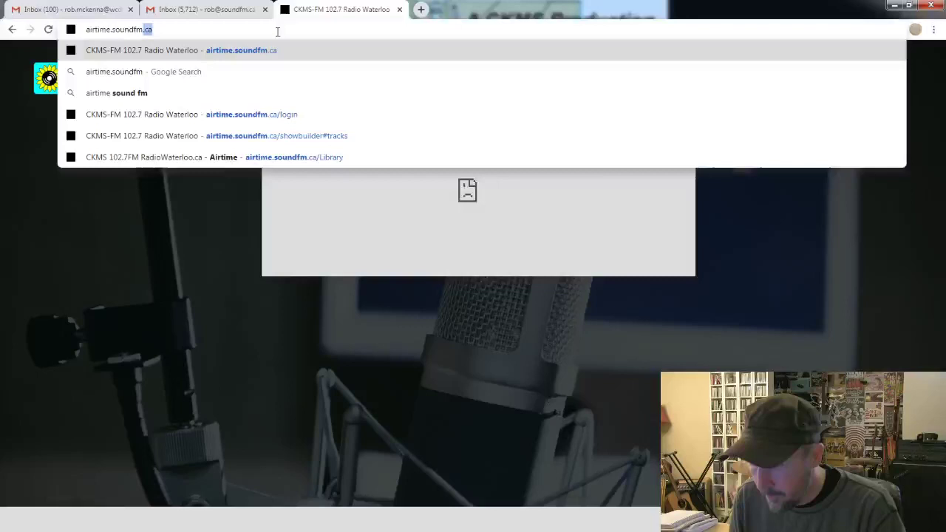
text(.ca)
key(Return)
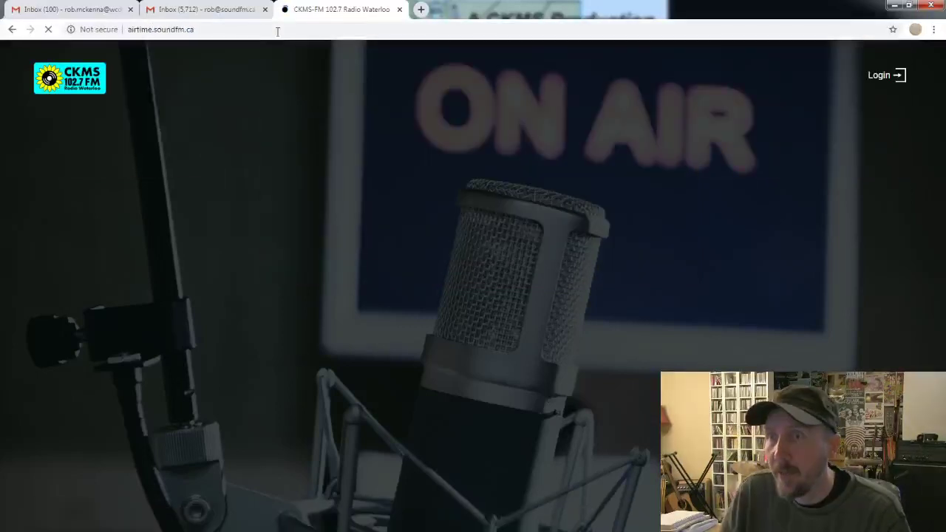
Go to the station sign-in page and fill in the saved username and password.
click(880, 77)
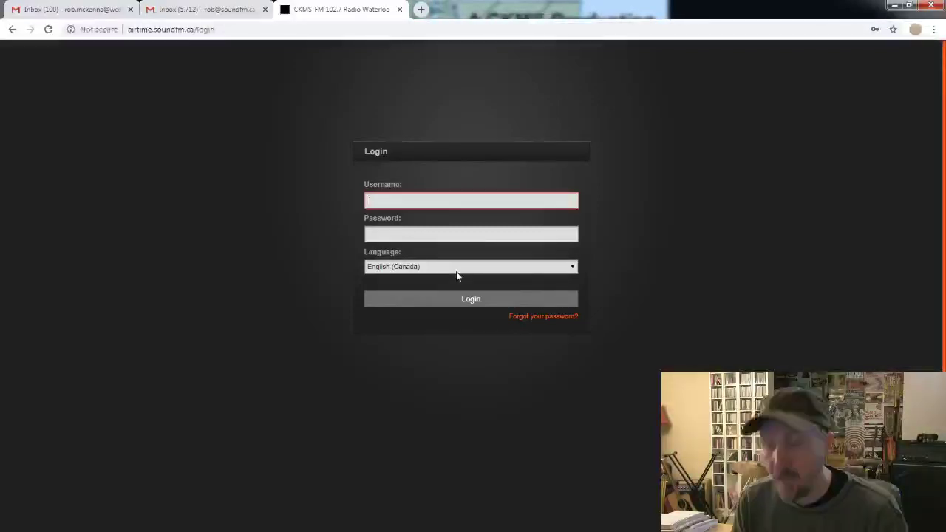
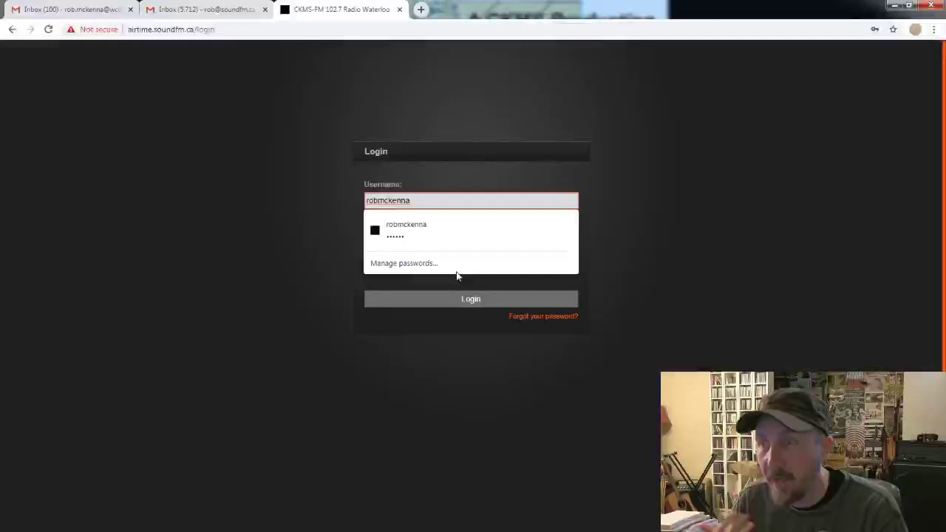
click(401, 231)
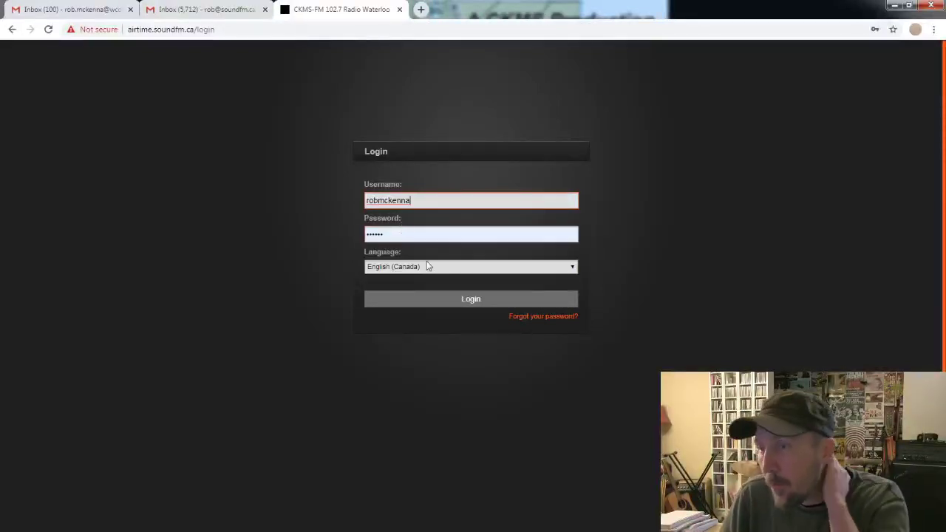
Sign in, open the Calendar, and bring up the actions for the Mano A Mano show.
click(457, 299)
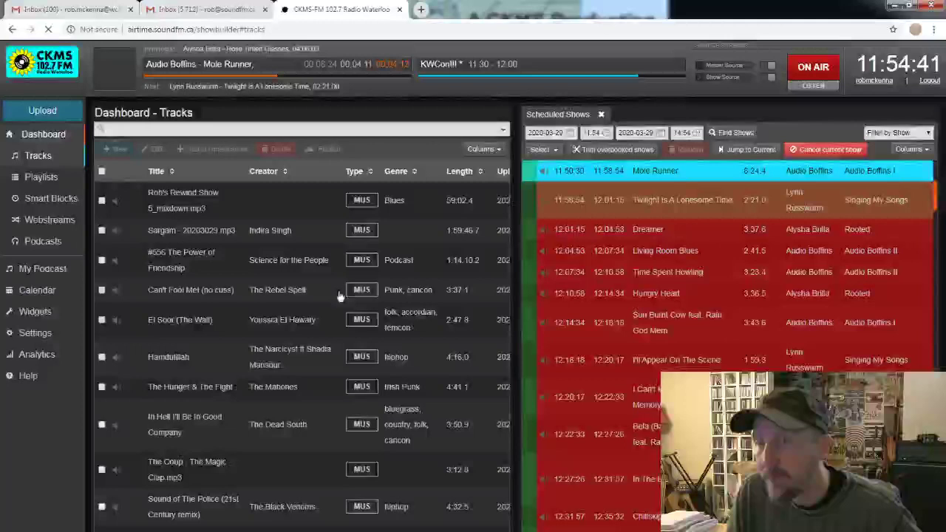
click(43, 296)
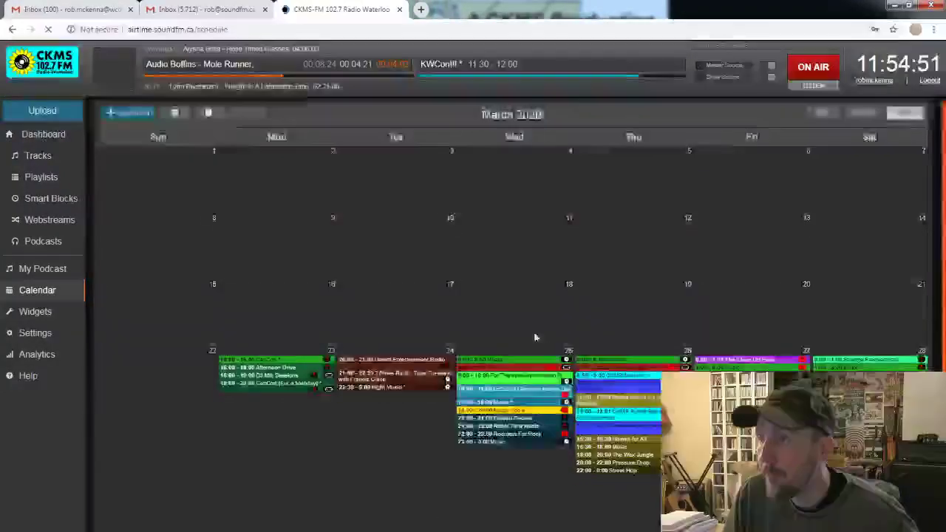
scroll(534, 331, down, 5)
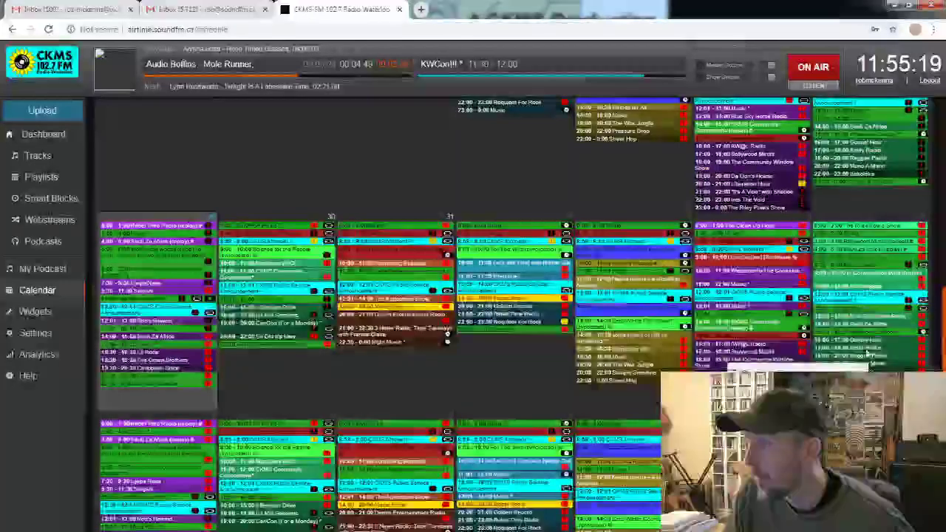
scroll(898, 361, down, 1)
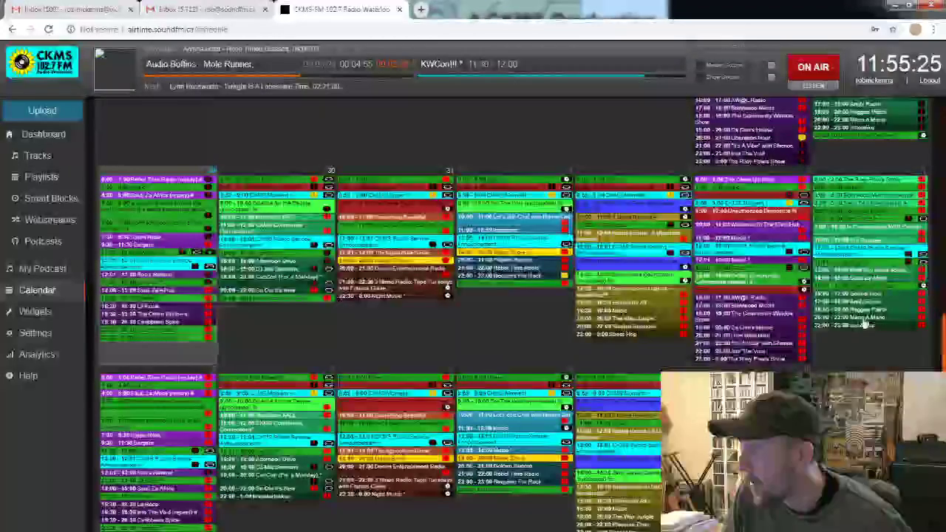
click(865, 323)
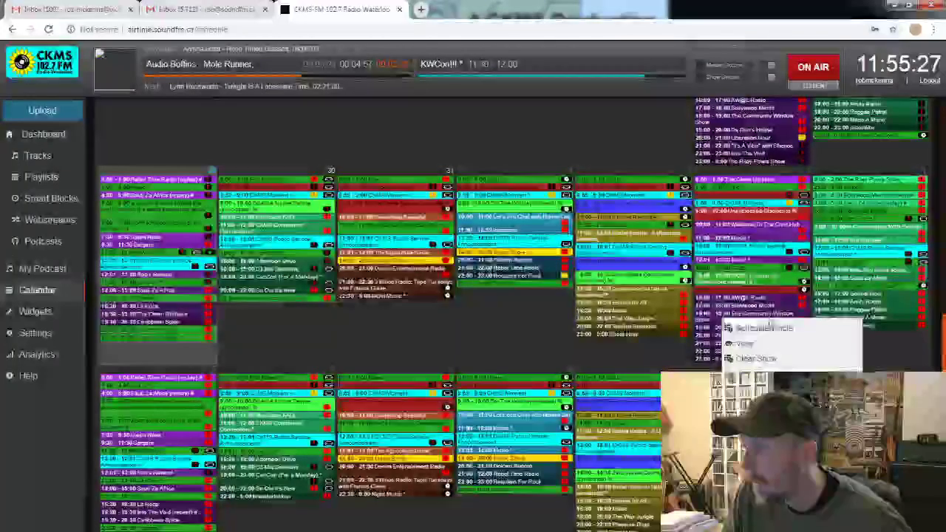
Search 'Limblifter', add all eight tracks to Mano A Mano, then clear the search.
click(746, 331)
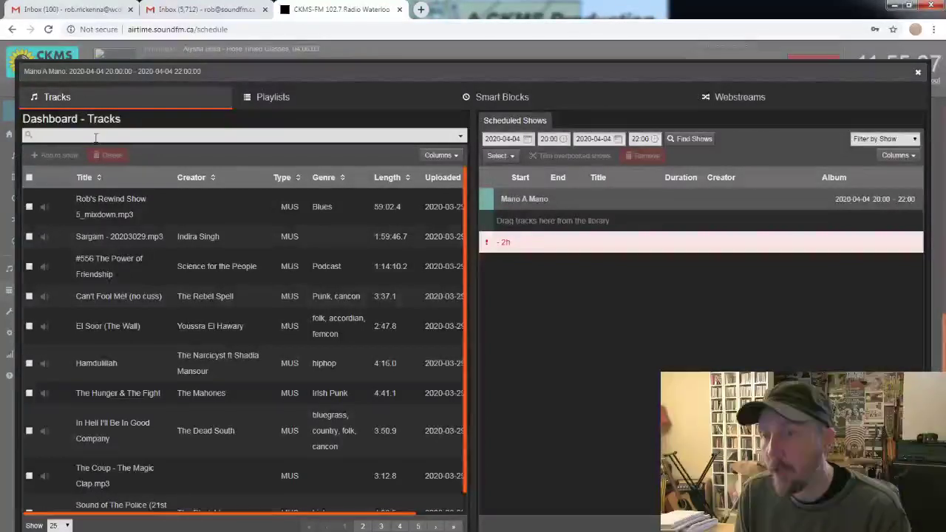
click(95, 138)
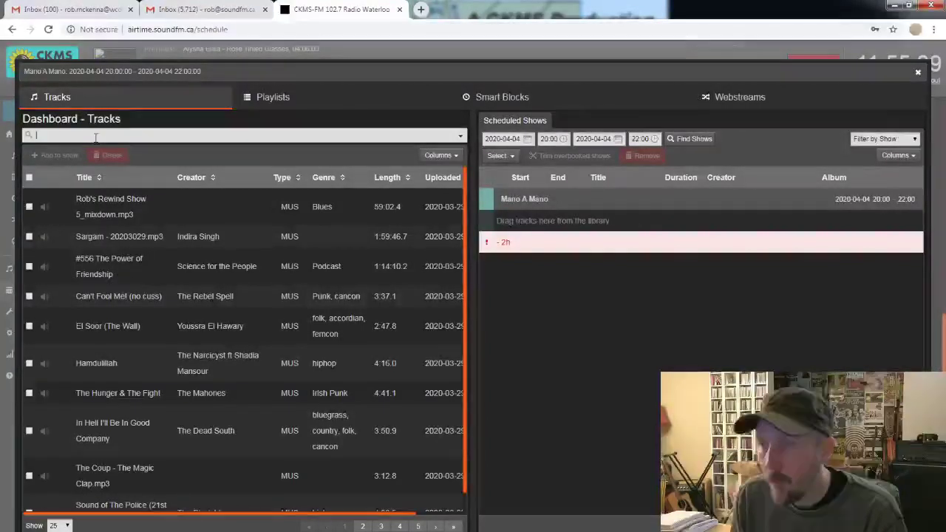
text(Limblifter)
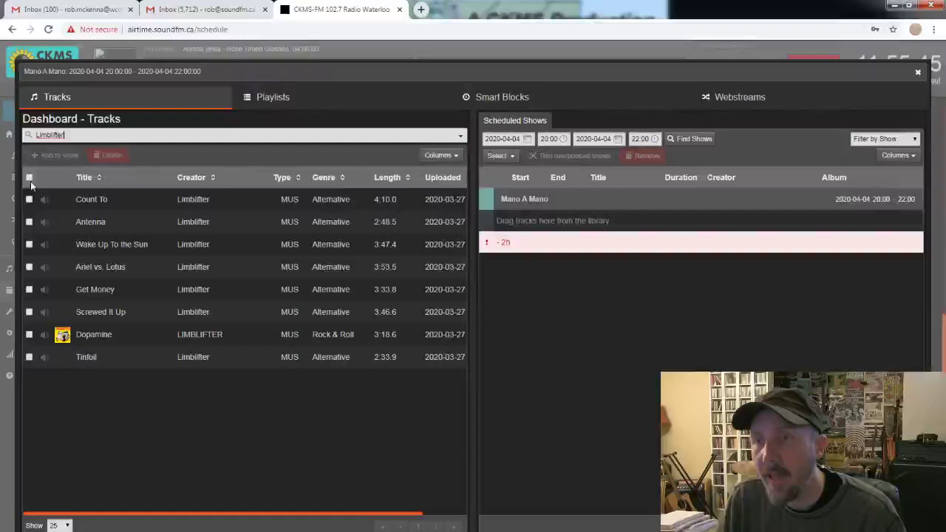
click(29, 178)
click(61, 161)
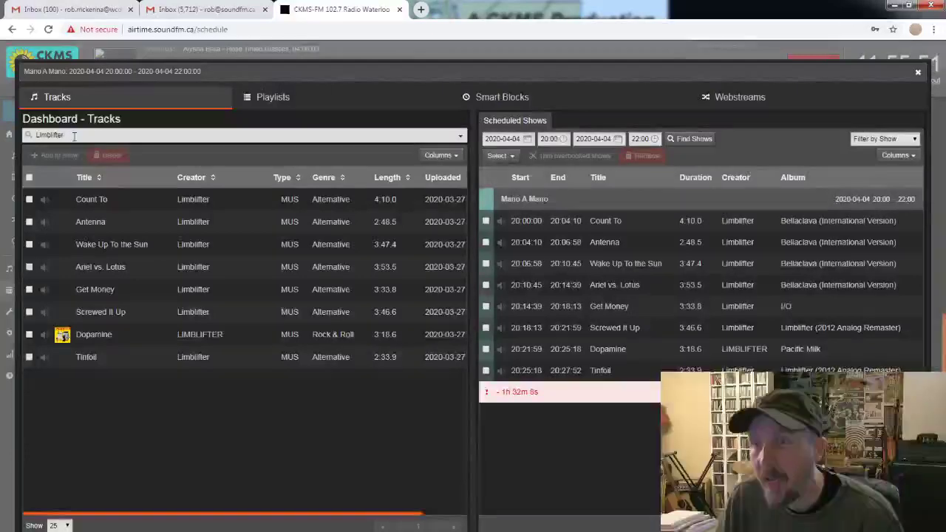
click(76, 136)
key(BackSpace)
key(BackSpace)
key(BackSpace)
key(BackSpace)
key(BackSpace)
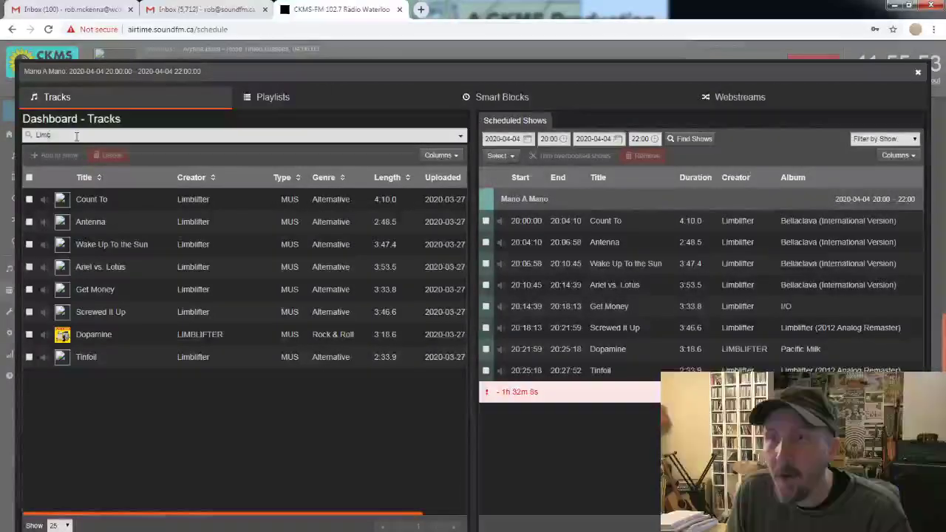
key(BackSpace)
Add all seventeen Robot Apocalypse tracks to the show: ten from page 1, seven from page 2.
text(Rob)
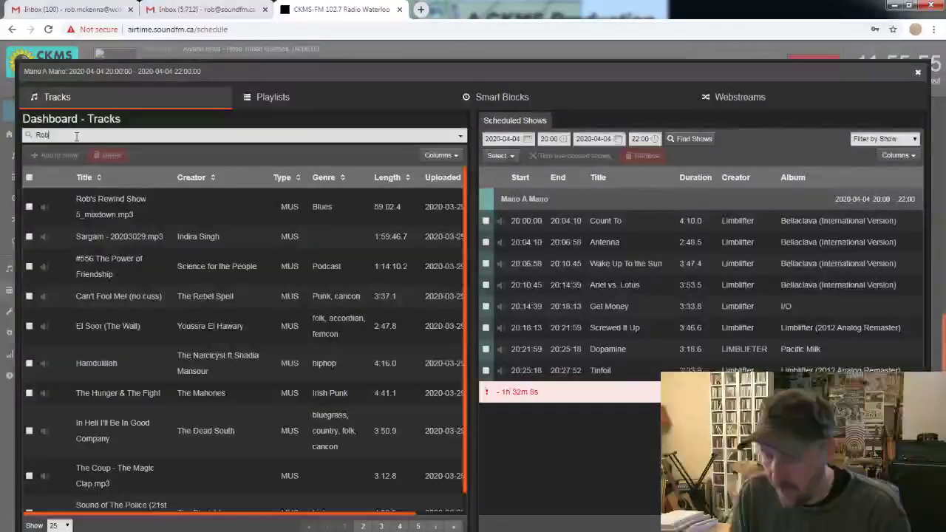
text(ot Apocal)
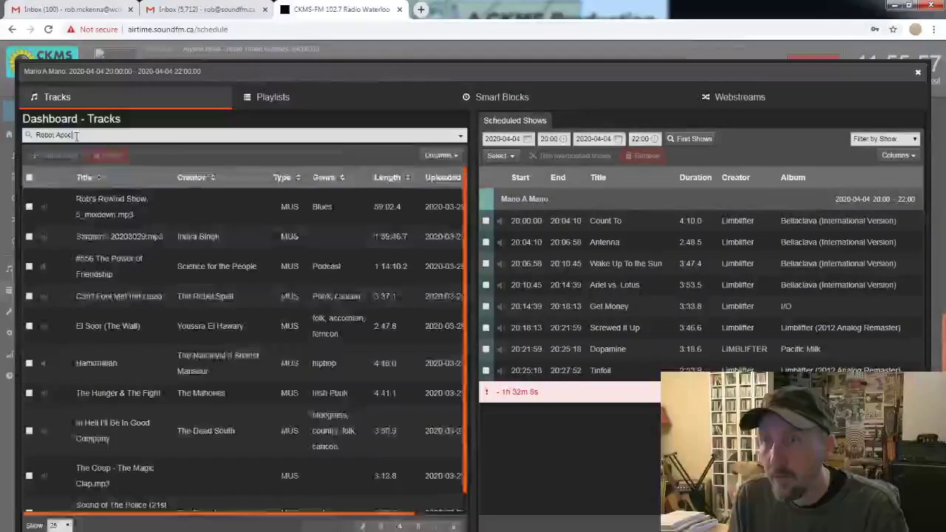
text(ypse)
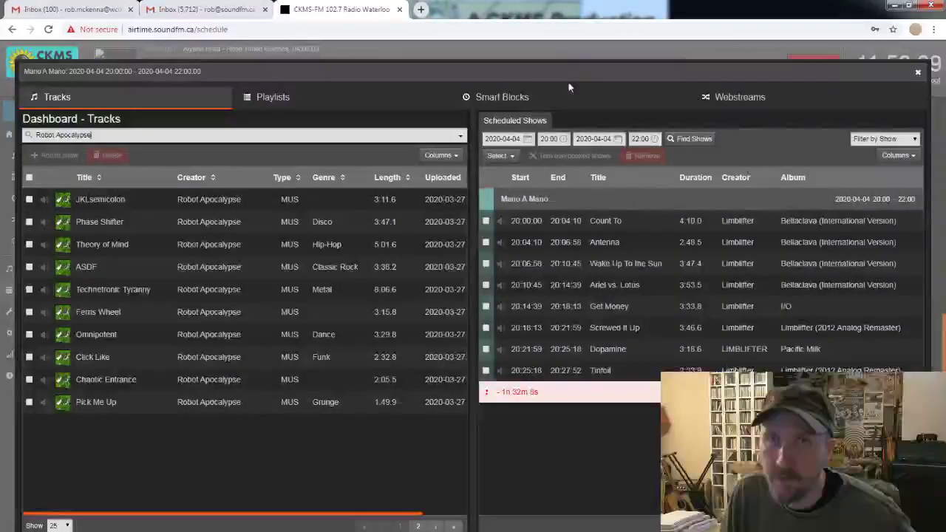
click(29, 179)
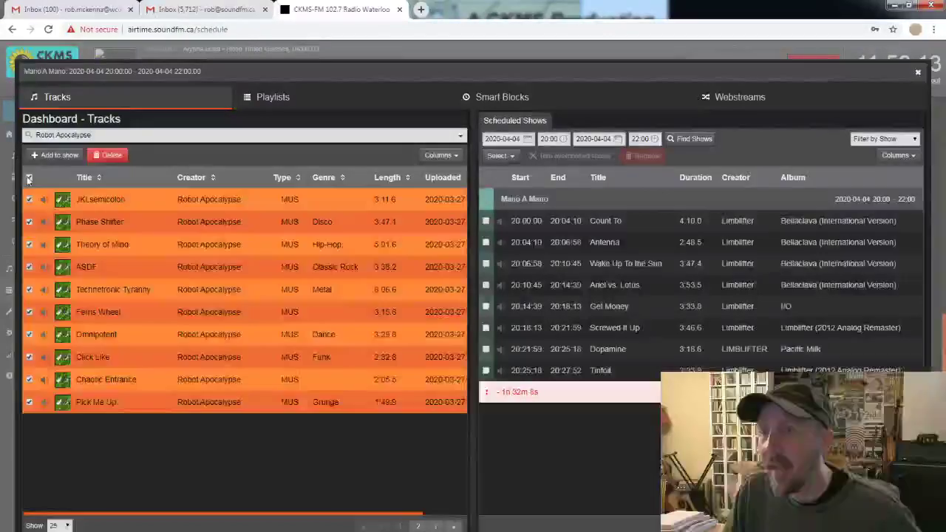
click(55, 157)
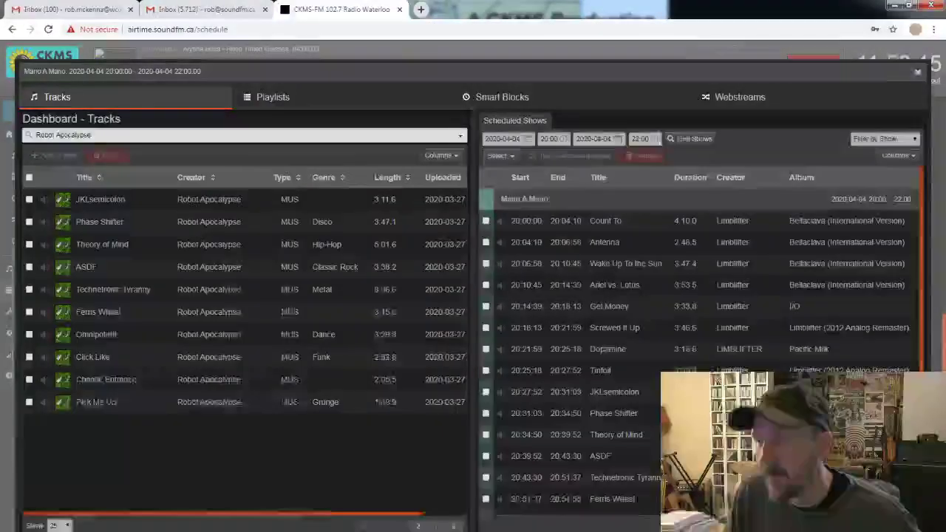
click(418, 527)
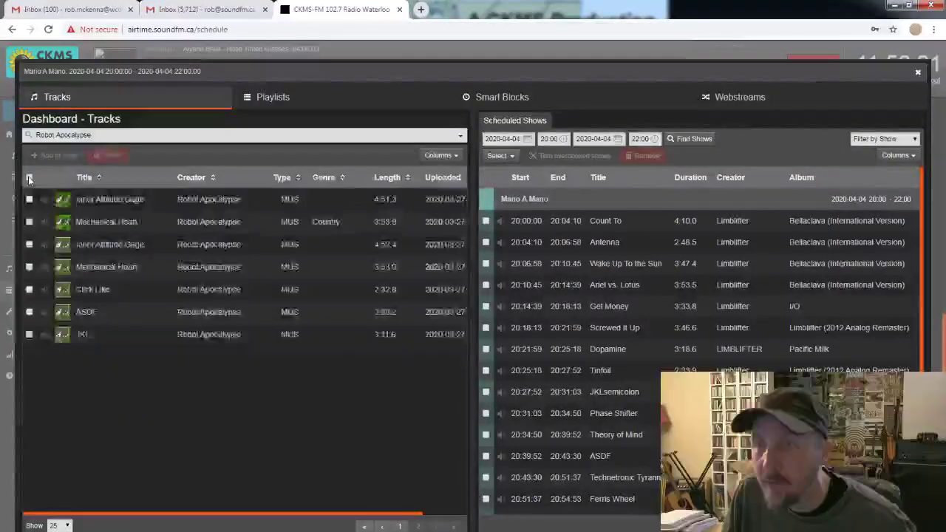
click(29, 177)
click(53, 156)
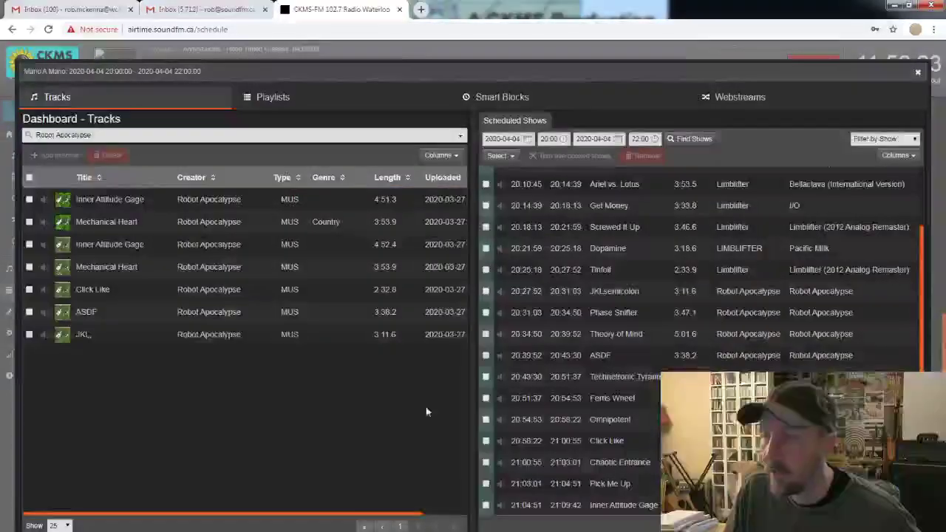
scroll(780, 292, down, 2)
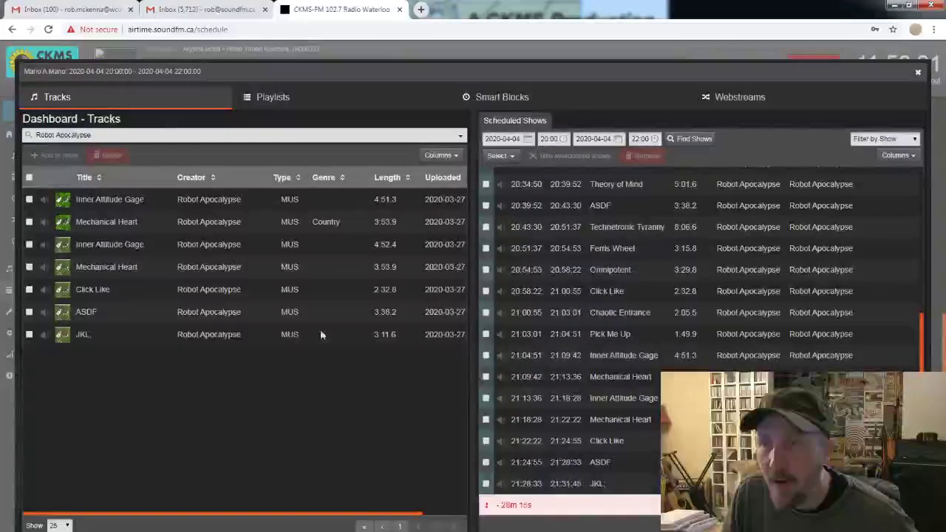
Replace the track search text with 'Wax Mannequin'.
click(109, 135)
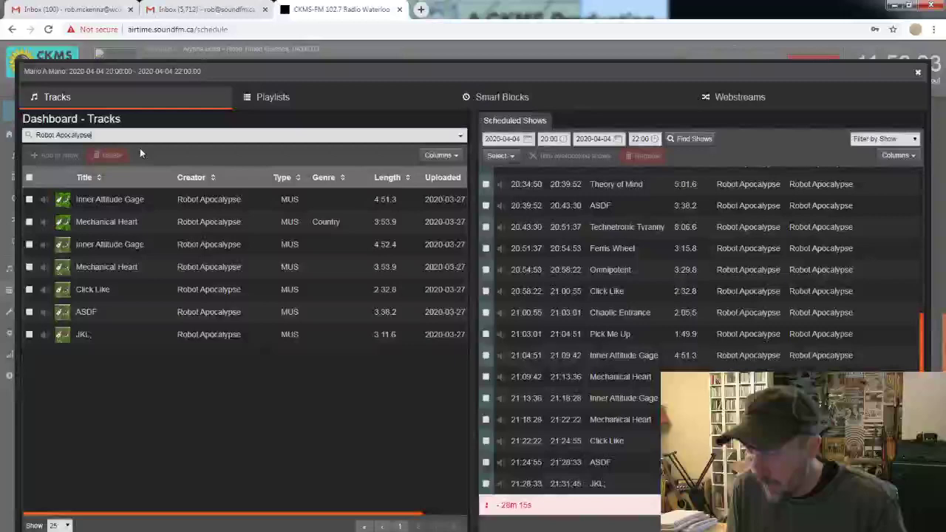
key(BackSpace)
key(BackSpace)
key(BackSpace)
key(BackSpace)
key(BackSpace)
key(BackSpace)
key(BackSpace)
key(BackSpace)
key(BackSpace)
key(BackSpace)
key(BackSpace)
key(BackSpace)
key(BackSpace)
key(BackSpace)
key(BackSpace)
key(BackSpace)
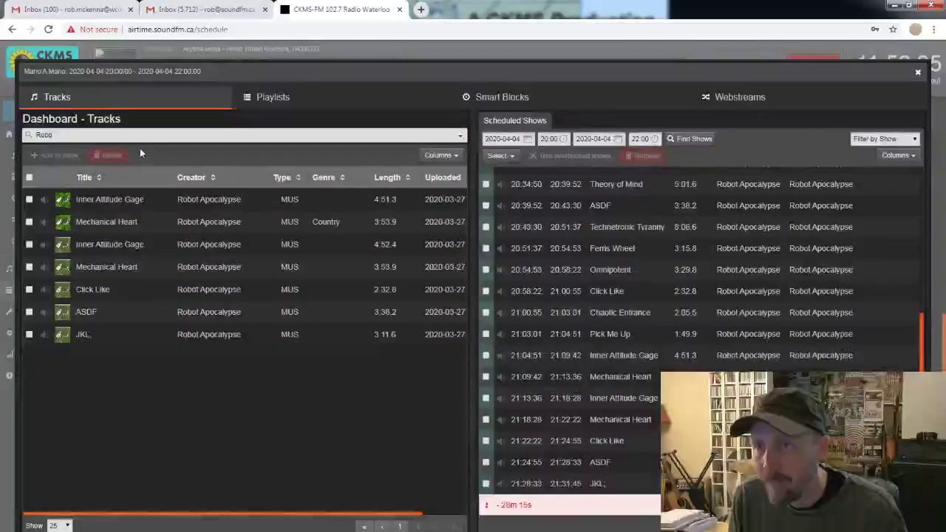
text(Wax Manne)
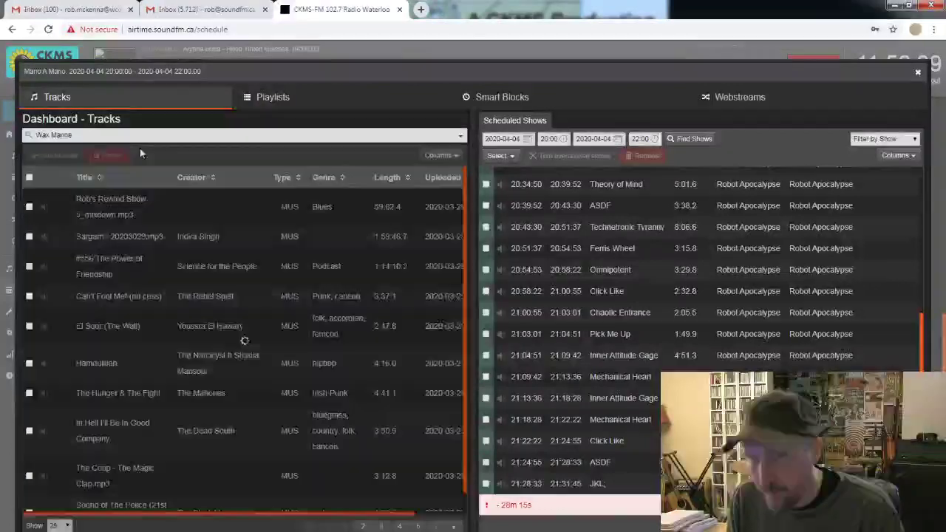
text(quin)
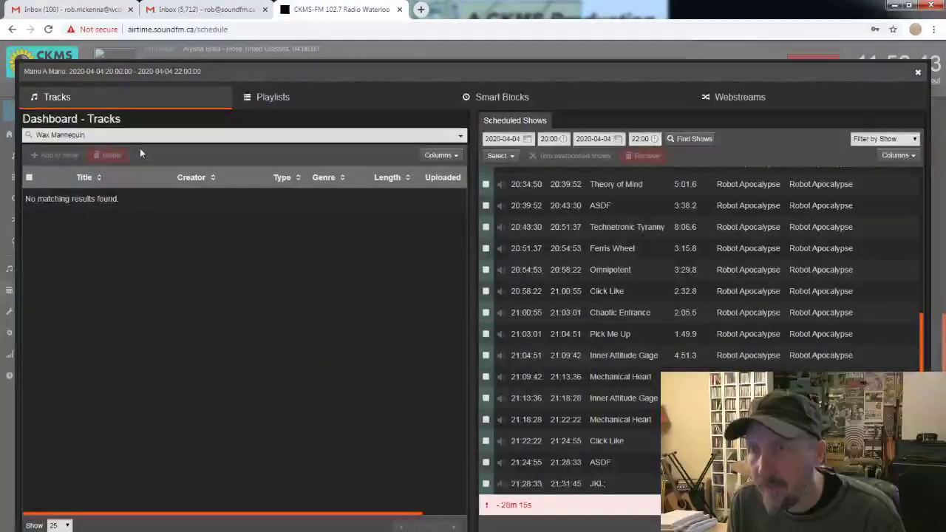
Search 'mounties' and add all ten Mounties tracks after the Robot Apocalypse ones.
key(BackSpace)
key(BackSpace)
key(BackSpace)
key(BackSpace)
key(BackSpace)
key(BackSpace)
key(BackSpace)
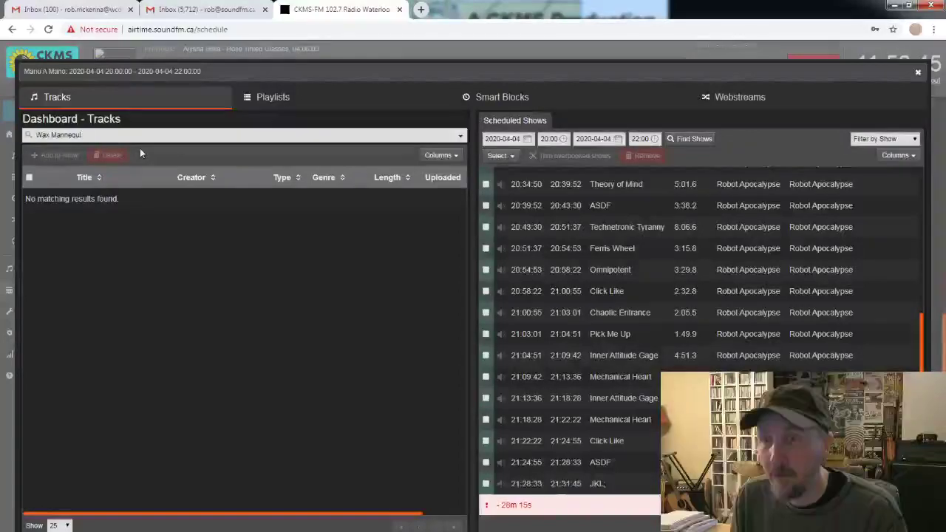
key(BackSpace)
key(BackSpace)
key(BackSpace)
key(BackSpace)
key(BackSpace)
key(BackSpace)
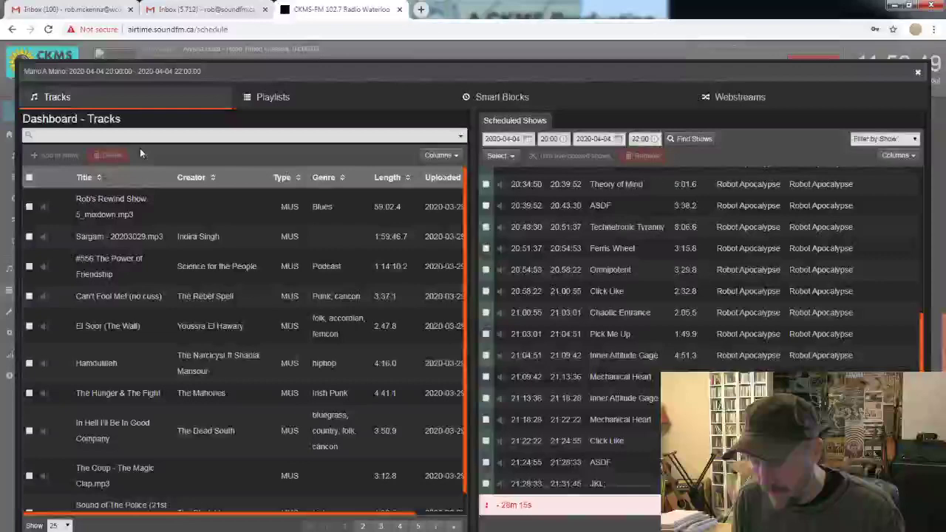
text(mounties)
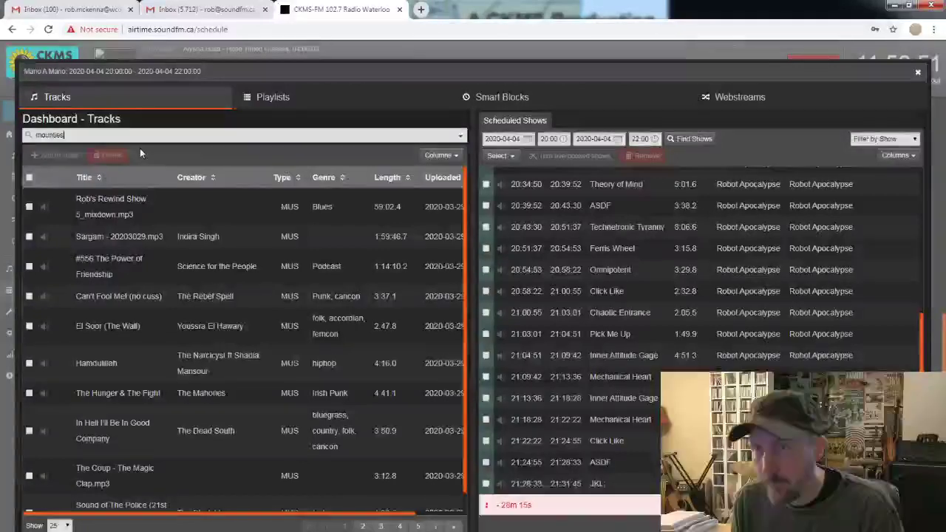
click(29, 179)
click(47, 156)
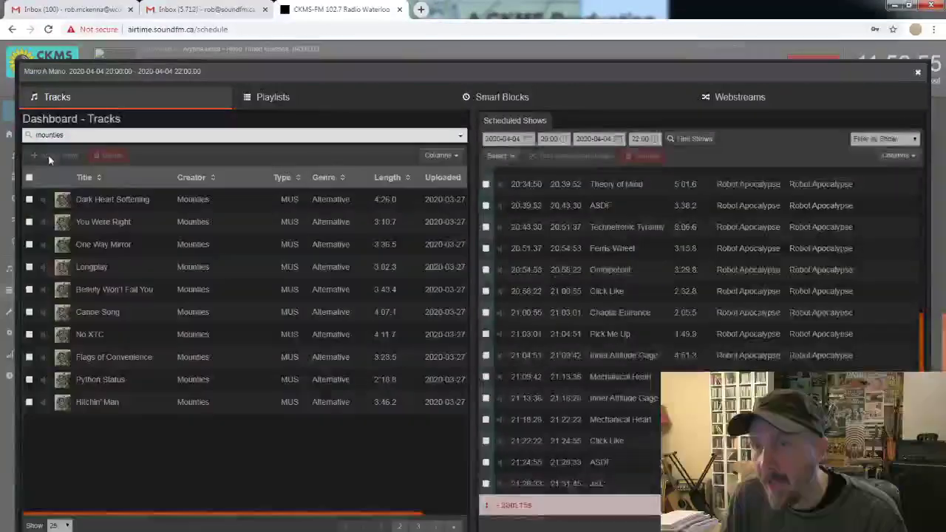
scroll(615, 307, down, 3)
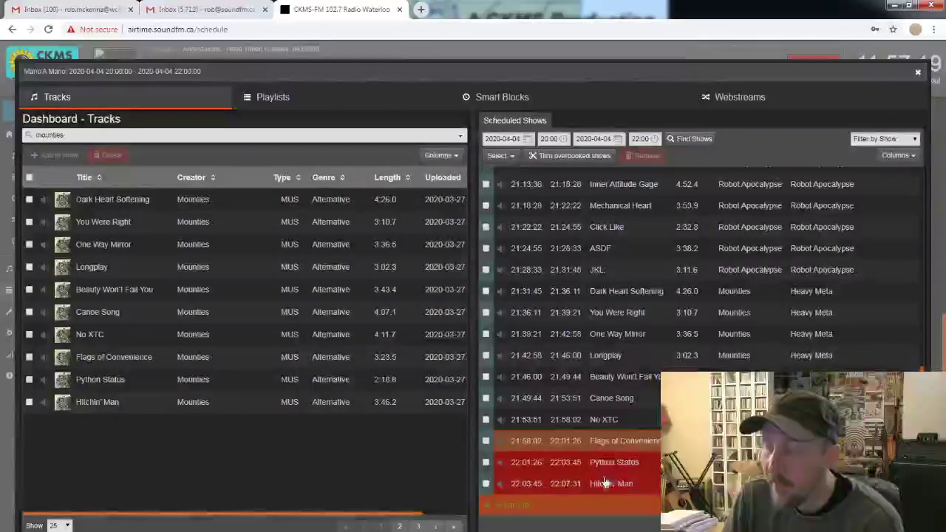
Trim the overbooked tracks so Mano A Mano ends with Flags of Convenience.
click(548, 156)
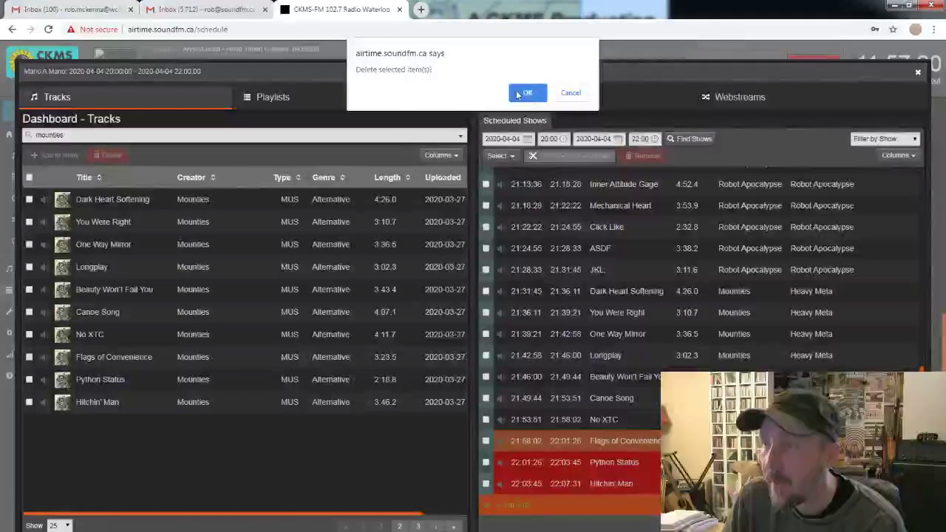
click(521, 94)
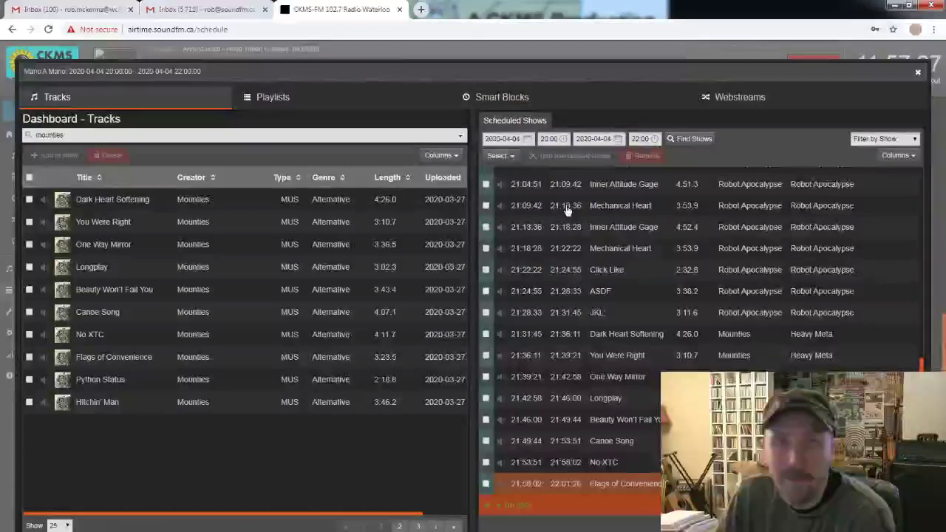
scroll(567, 211, up, 10)
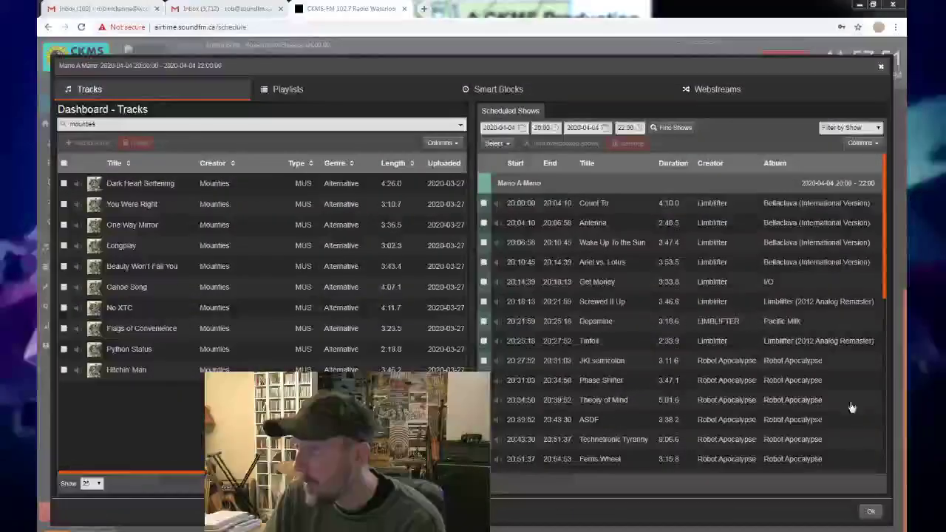
Close the show builder with OK to return to the station Calendar.
click(871, 515)
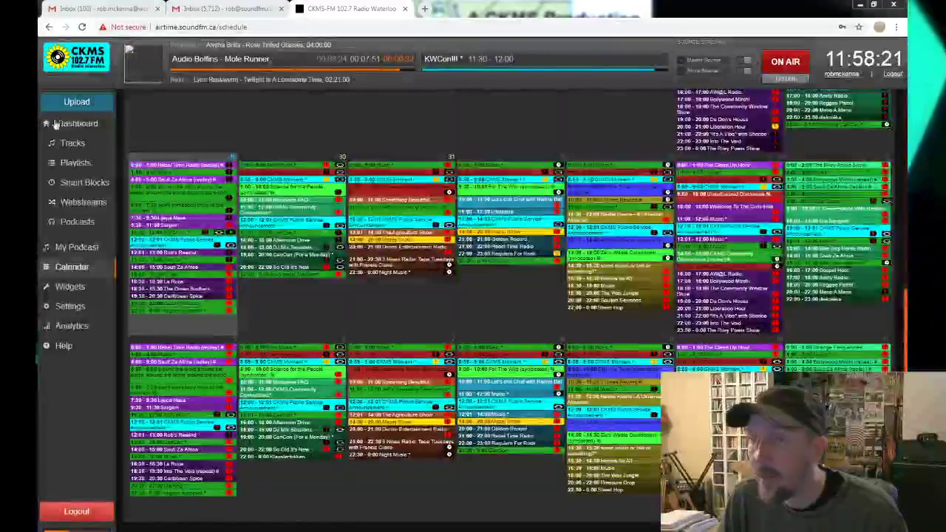
Switch to the Dashboard to see the track library beside today's scheduled shows.
click(81, 126)
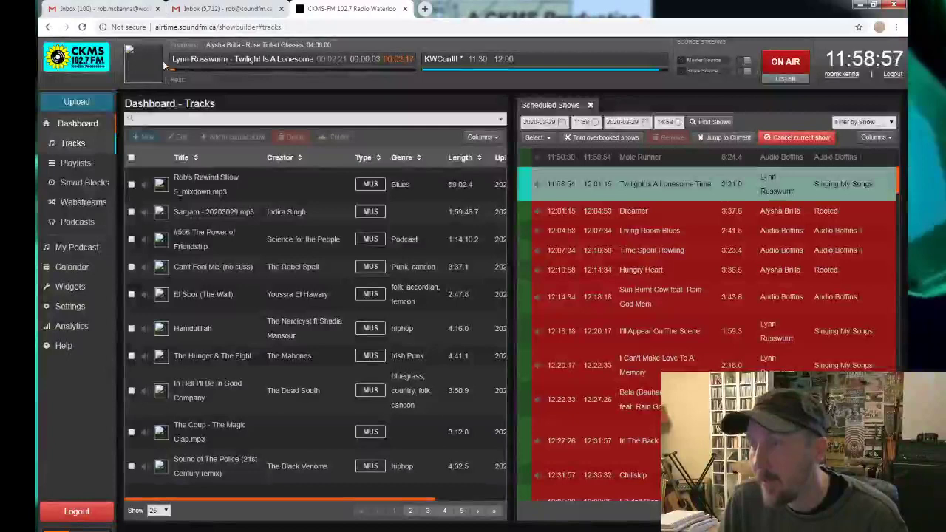
Move Explorer right and browse from New Volume into Music > Wax Mannequin > The price.
click(77, 102)
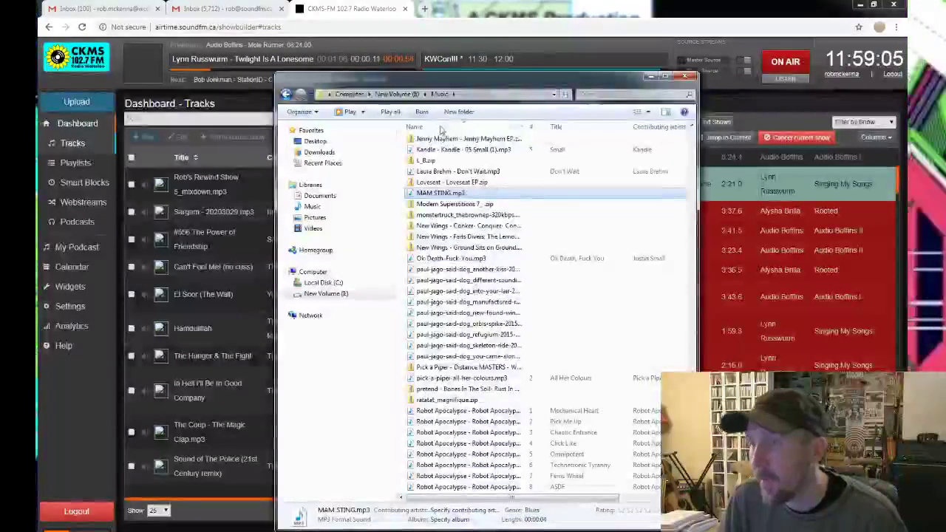
drag(429, 84, 610, 67)
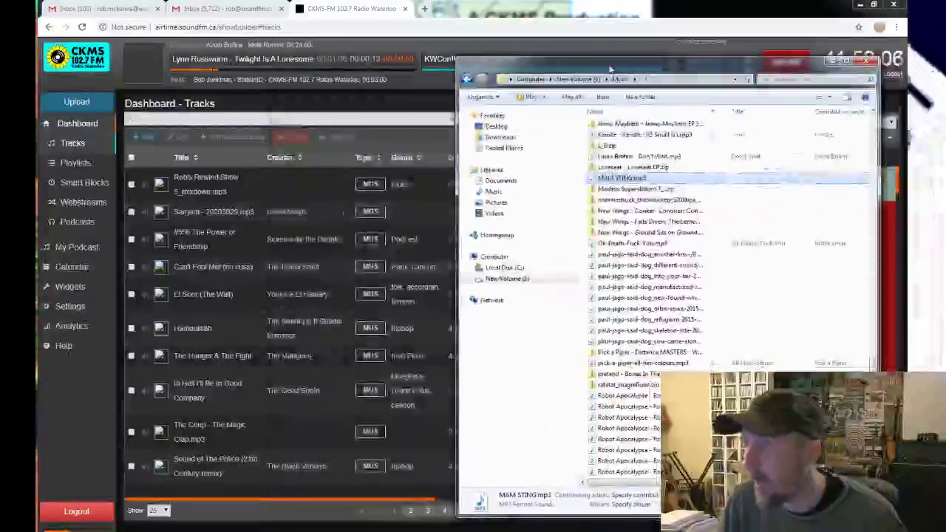
click(584, 79)
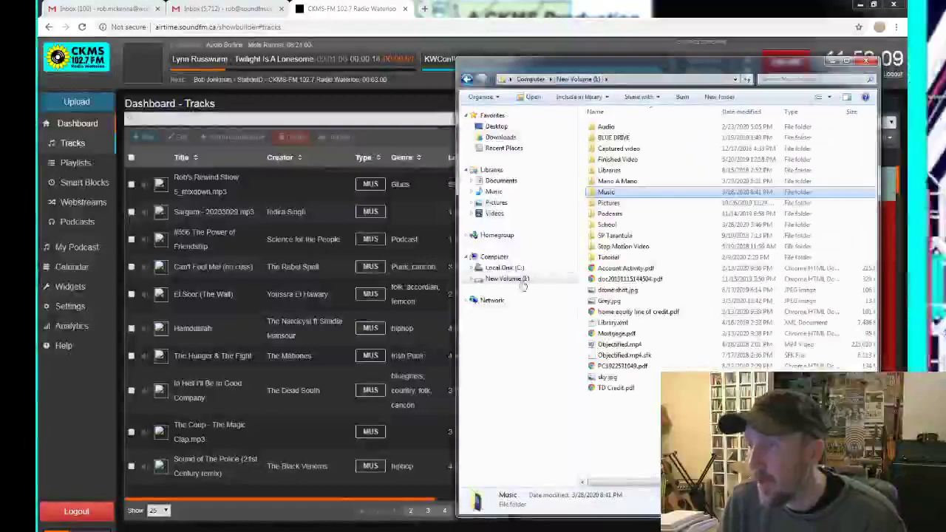
double_click(607, 193)
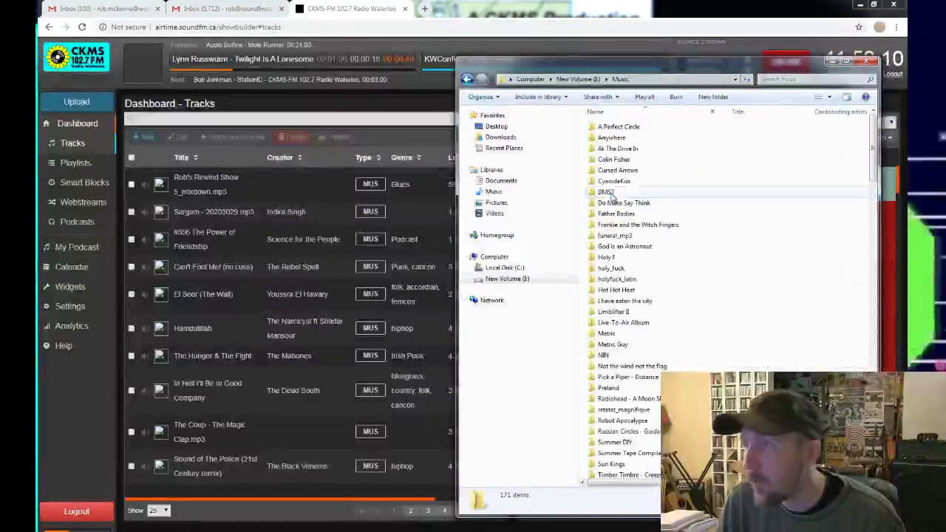
scroll(621, 184, down, 5)
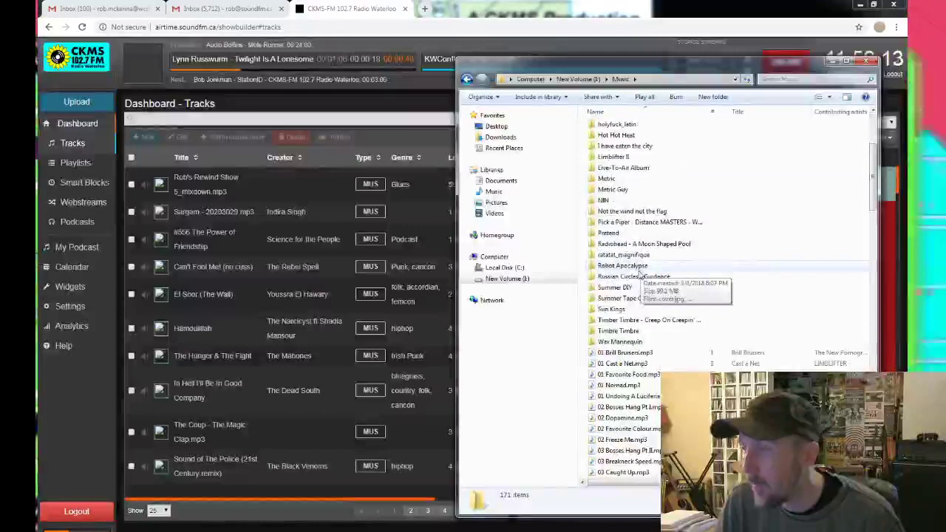
double_click(612, 342)
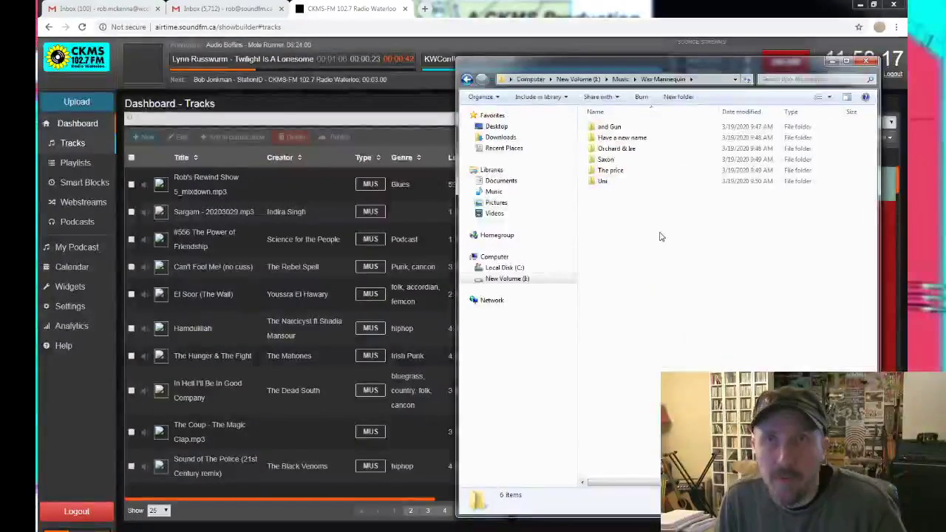
double_click(628, 173)
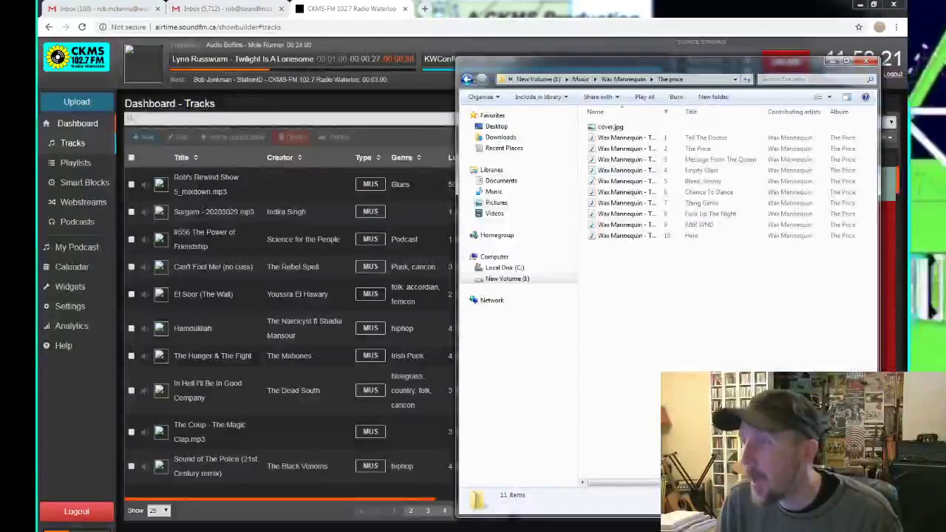
Select all ten Wax Mannequin MP3s in The Price and drop them onto LibreTime's Upload Music page.
click(80, 103)
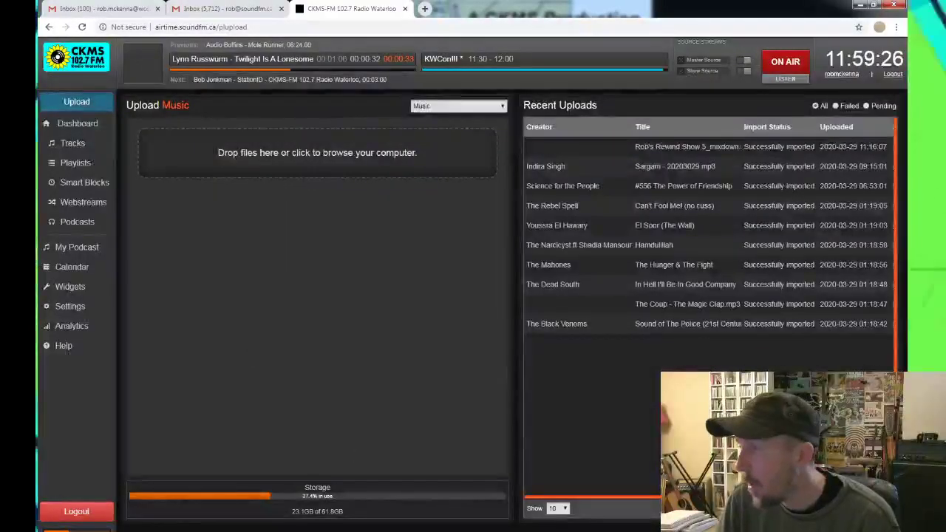
key(alt+Tab)
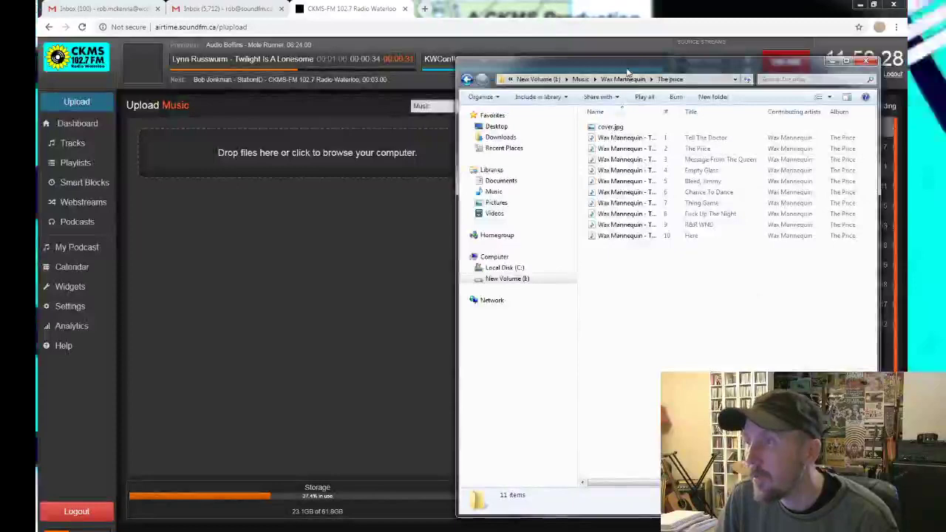
drag(627, 71, 696, 70)
click(686, 140)
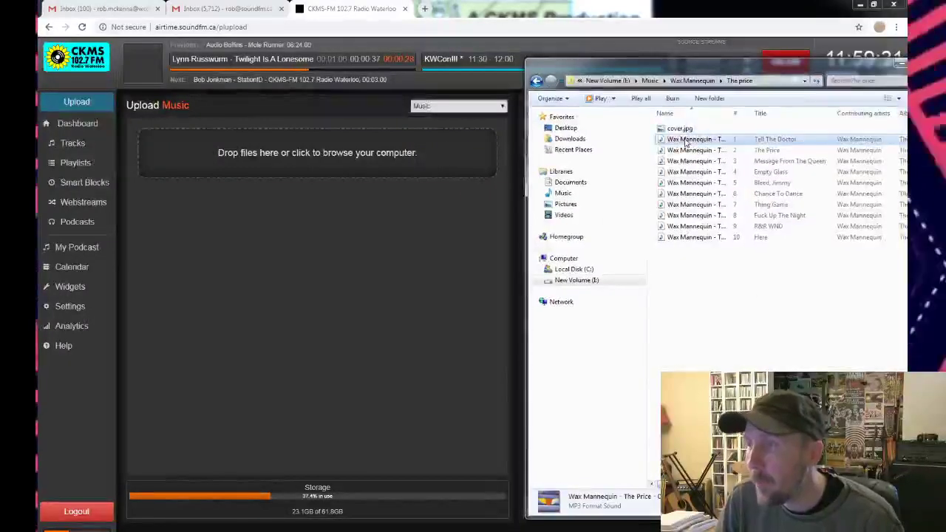
shift+click(693, 237)
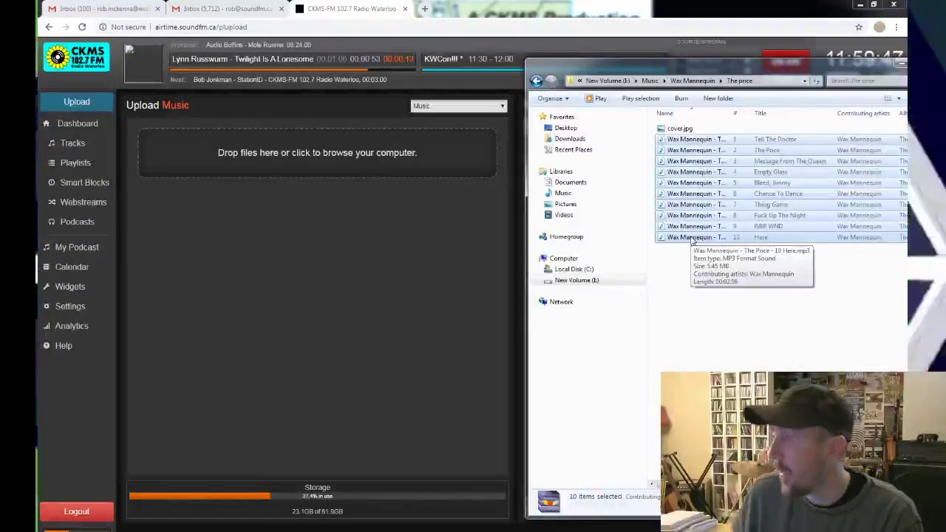
drag(698, 239, 254, 266)
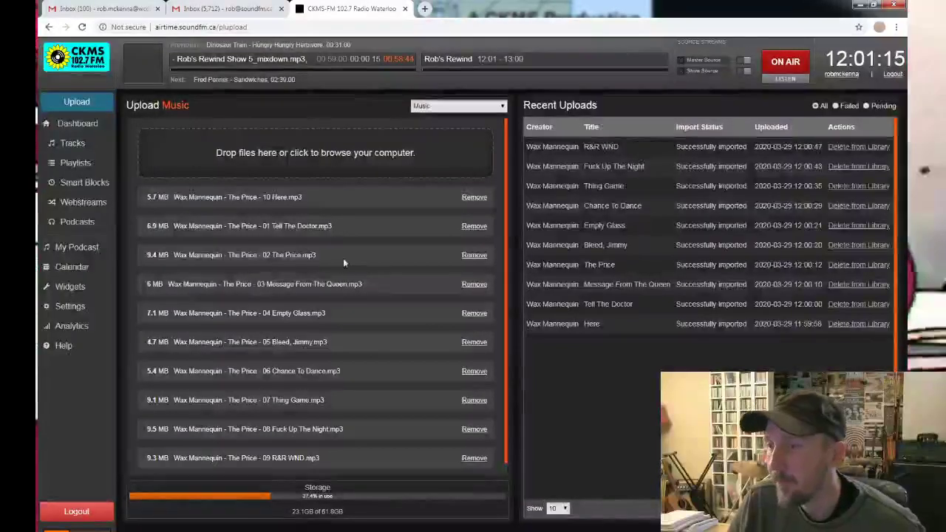
Check the new tracks on the LibreTime dashboard, then log out of the station account.
scroll(369, 281, down, 1)
scroll(384, 301, up, 1)
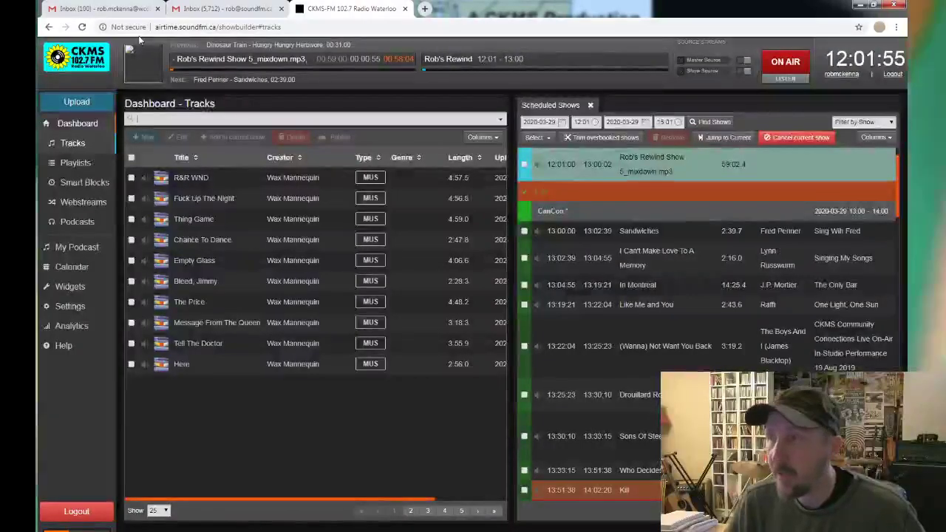
click(891, 78)
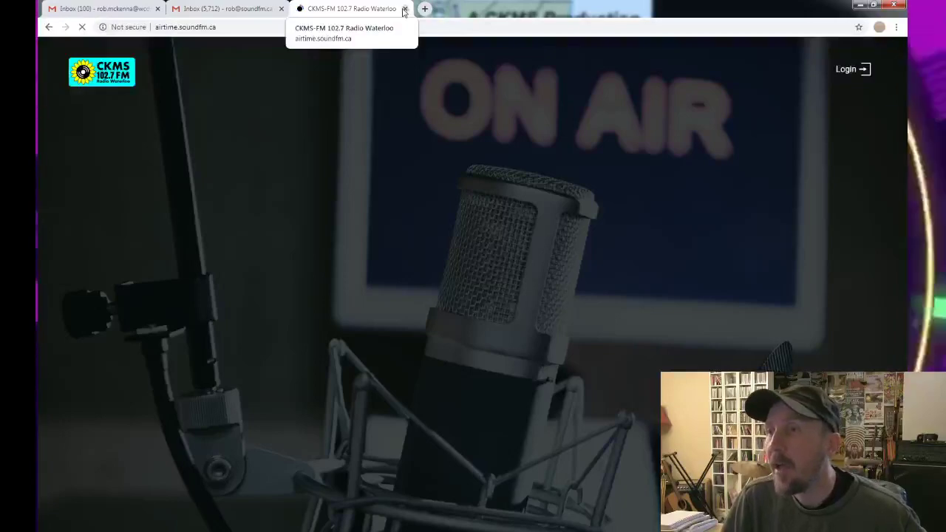
Close the CKMS tab and load radiowaterloo.ca in a new browser tab.
click(405, 8)
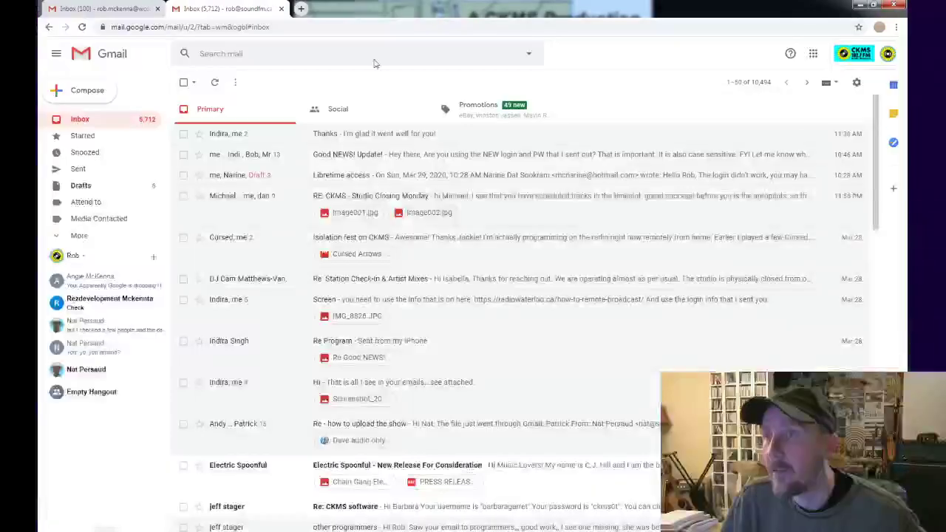
click(301, 9)
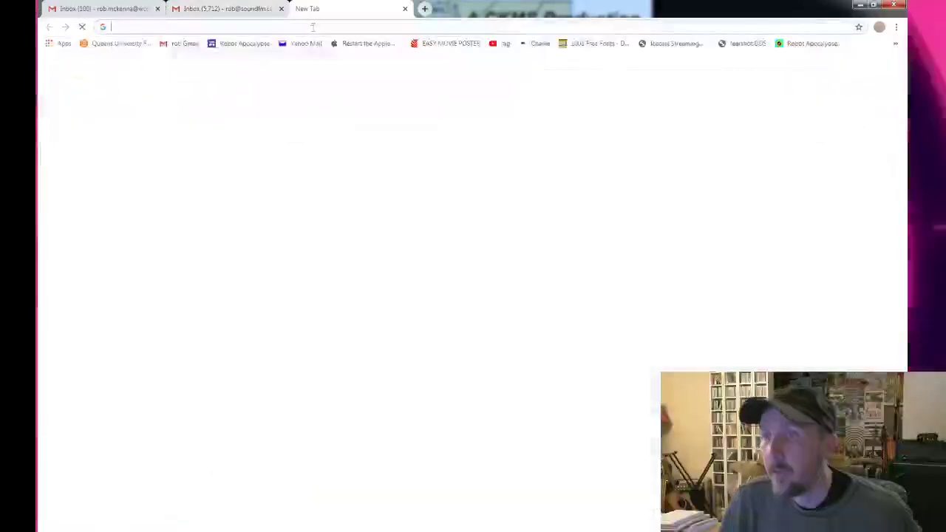
text(radiow)
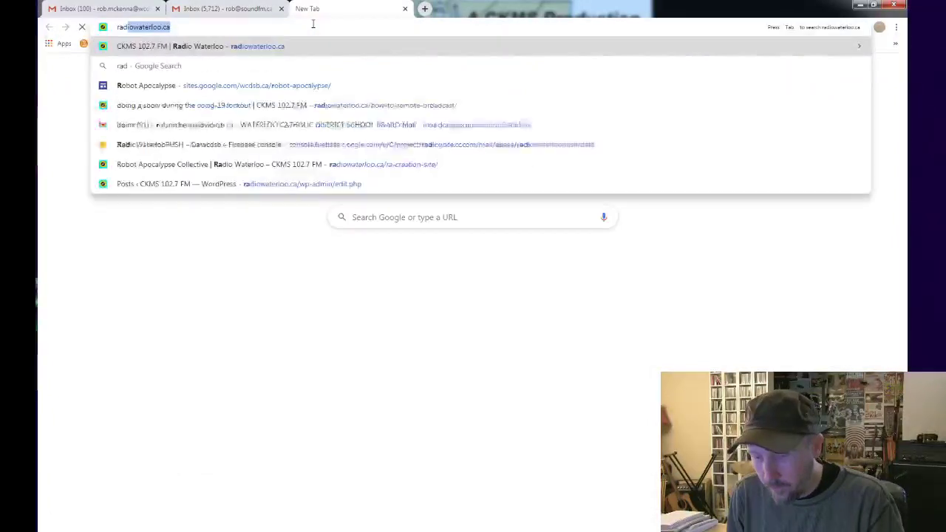
key(Return)
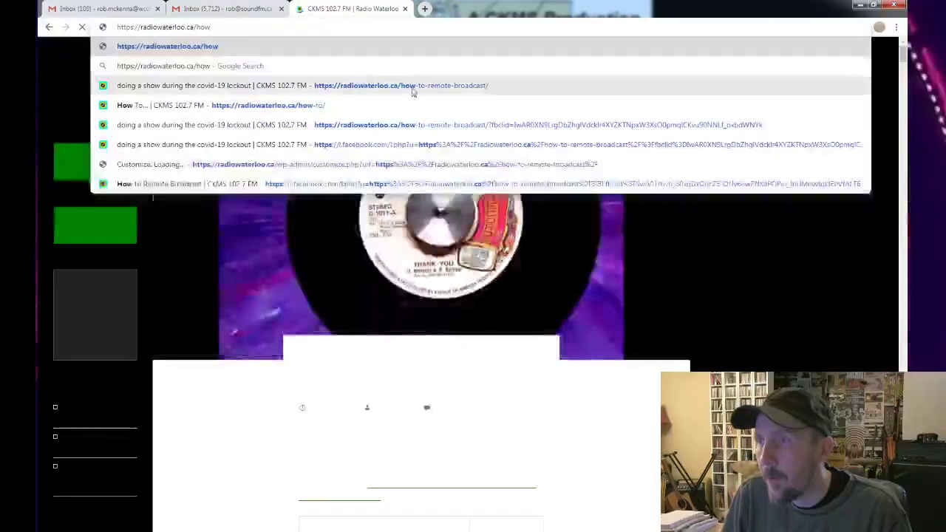
Open the how-to-remote-broadcast guide and scroll down to its Stream and MIXX Settings.
click(412, 88)
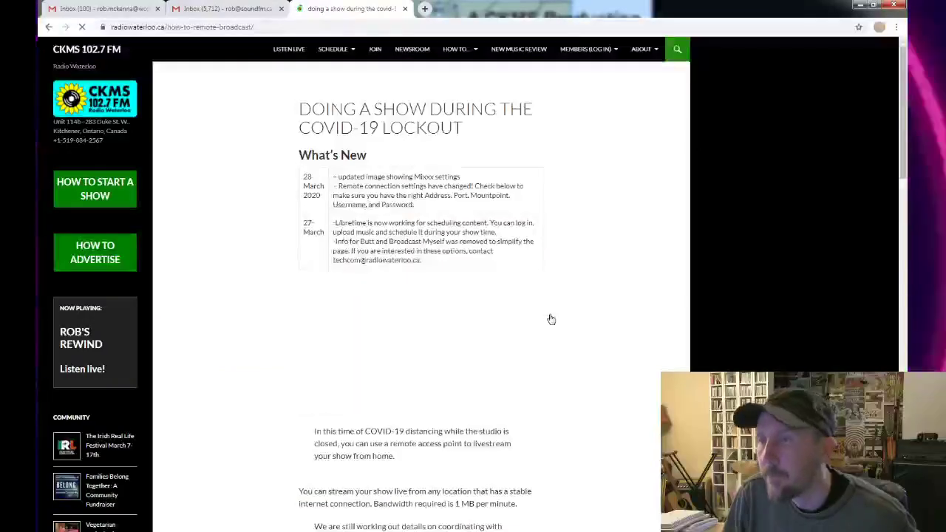
scroll(374, 332, down, 7)
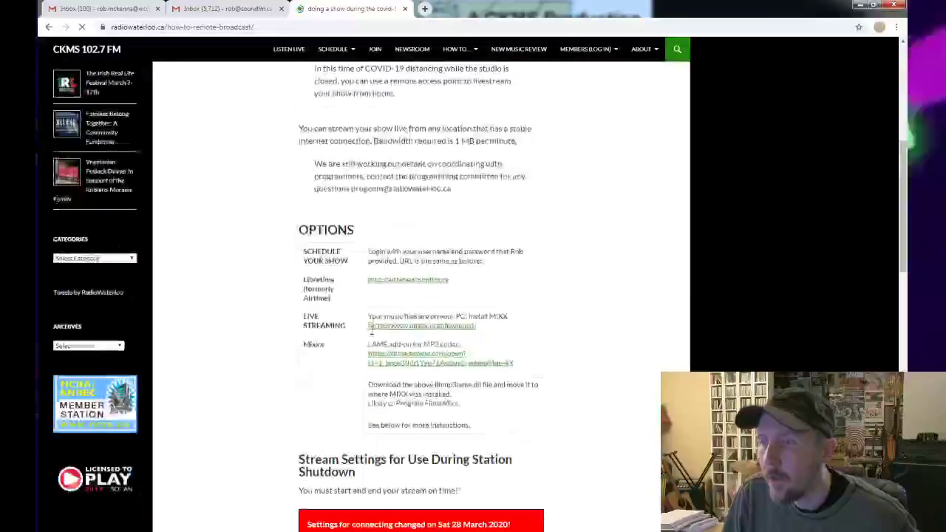
scroll(372, 331, down, 3)
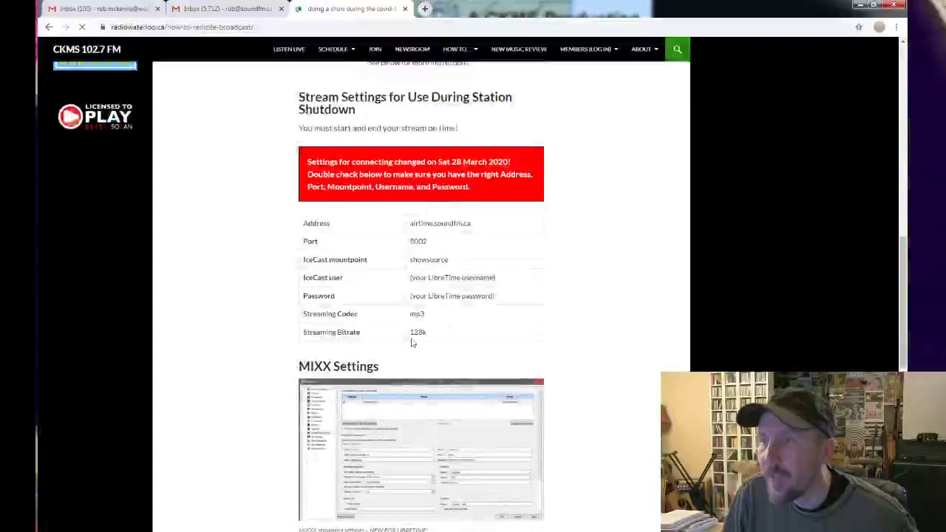
scroll(344, 269, down, 3)
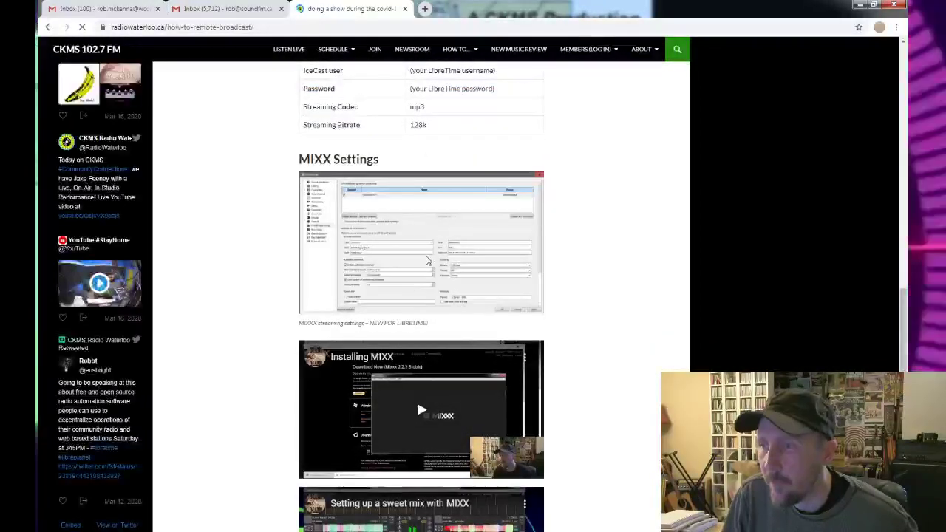
scroll(405, 337, down, 2)
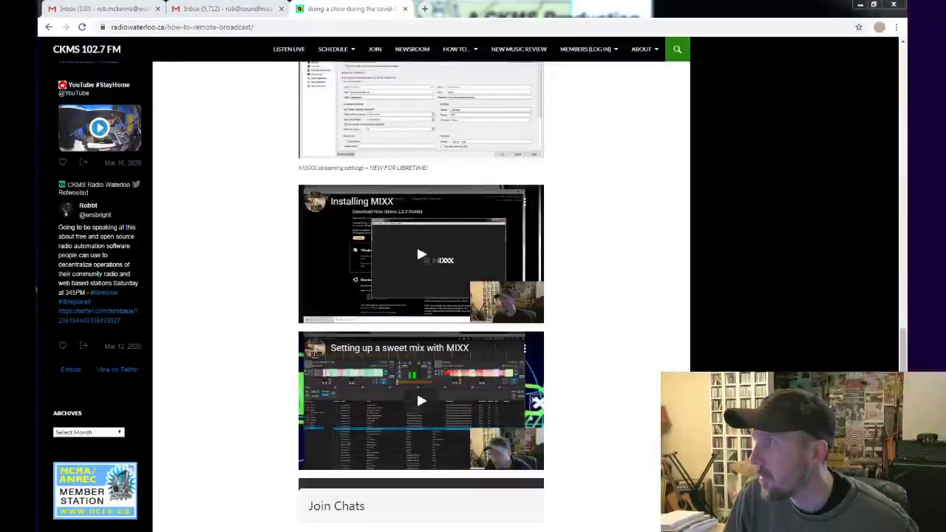
Center the Mixxx window, make it taller and wider, and list the iTunes tracks in the library.
key(alt+Tab)
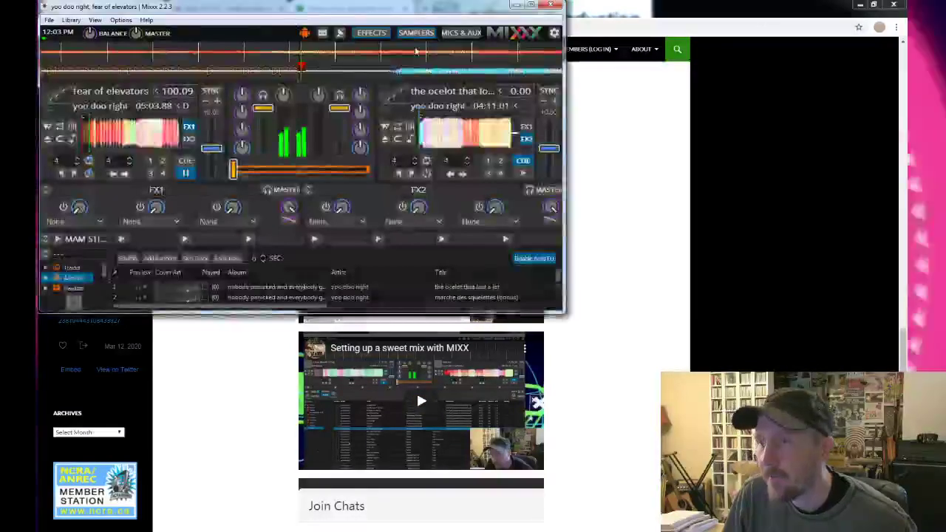
drag(300, 17, 398, 46)
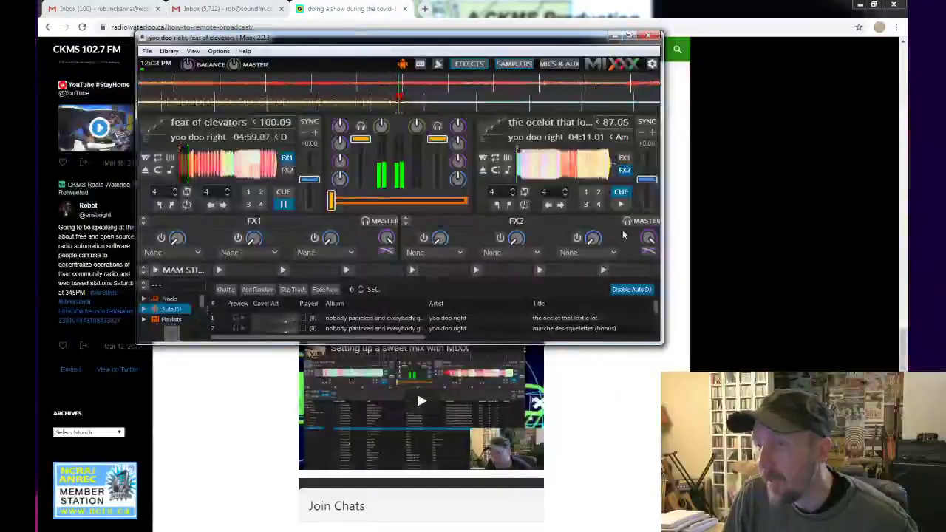
drag(649, 345, 650, 469)
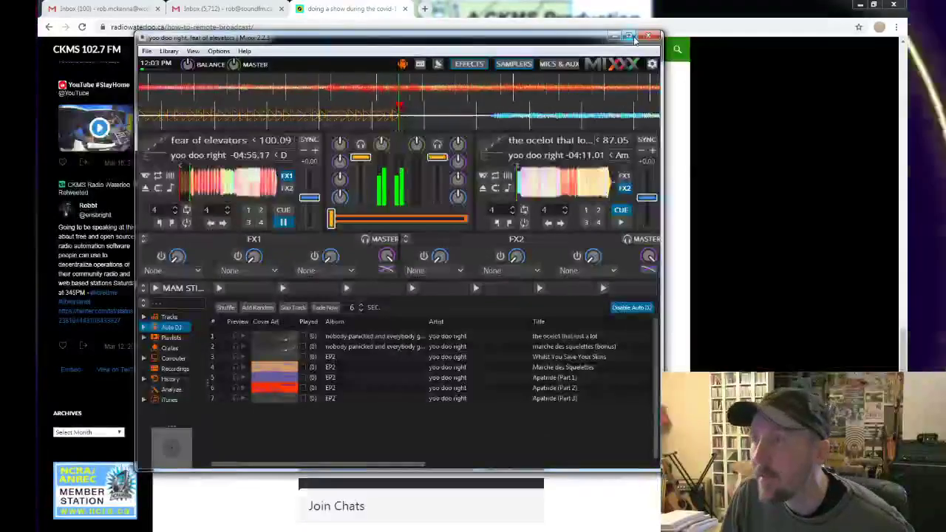
drag(660, 148, 799, 126)
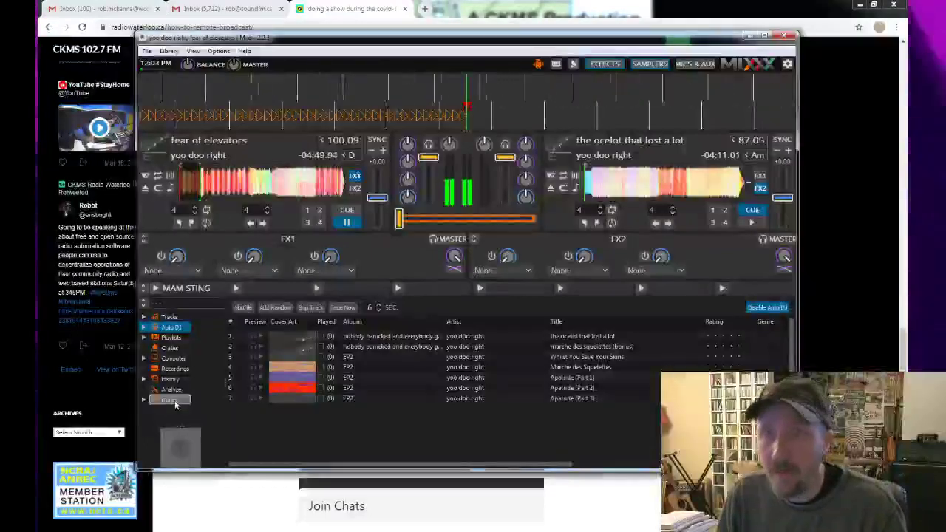
click(175, 403)
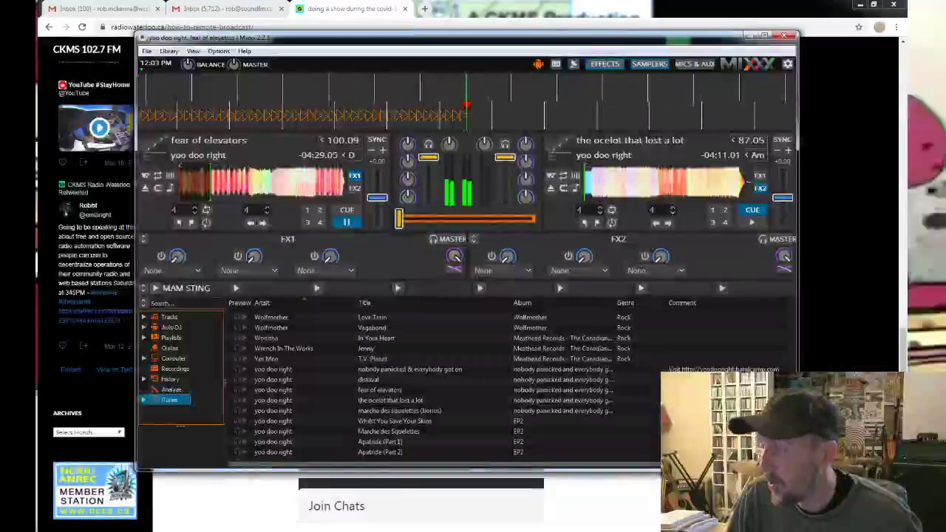
Go up to the Music folder in Explorer and drag MAM STING.mp3 onto a Mixxx sampler.
key(alt+Tab)
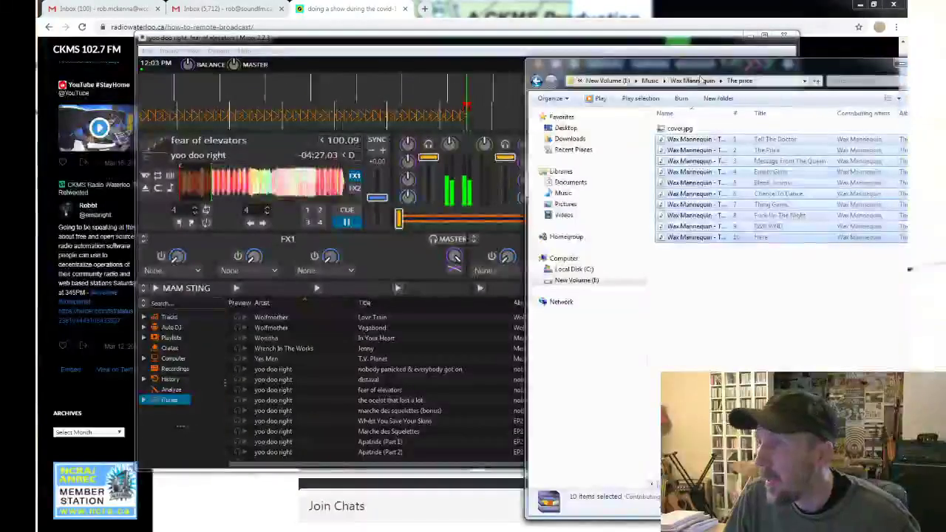
click(650, 80)
drag(713, 68, 643, 65)
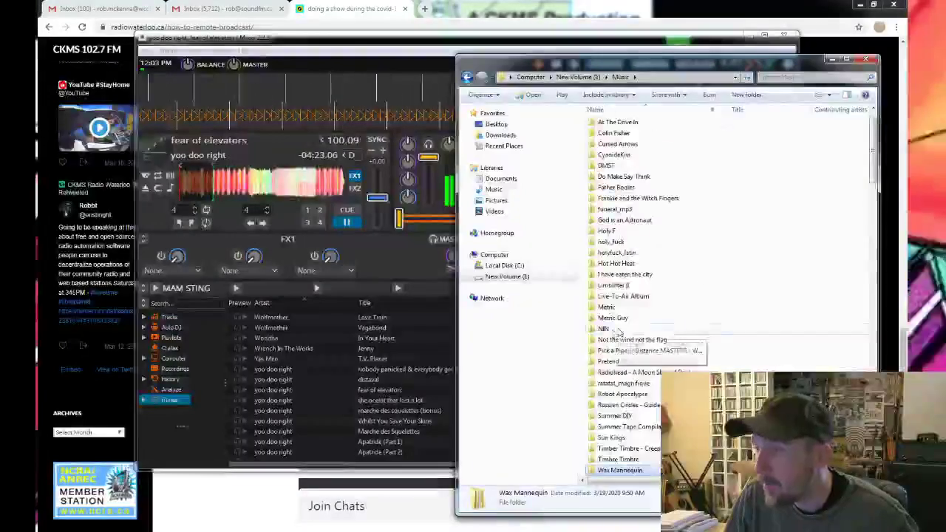
scroll(622, 332, down, 10)
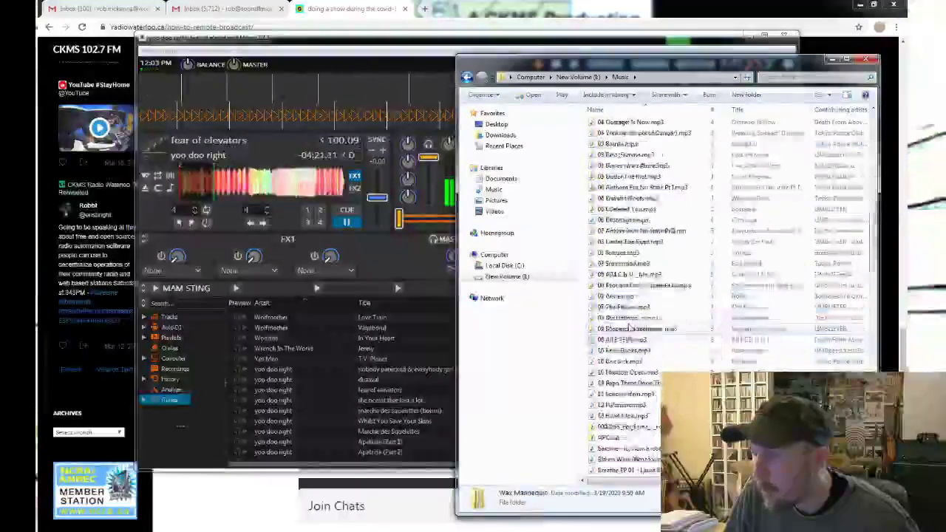
scroll(628, 327, down, 15)
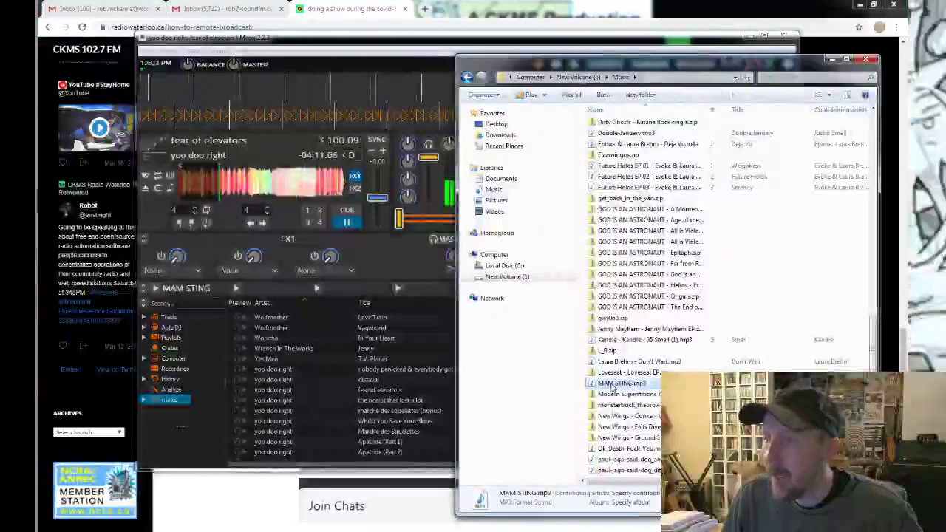
click(612, 384)
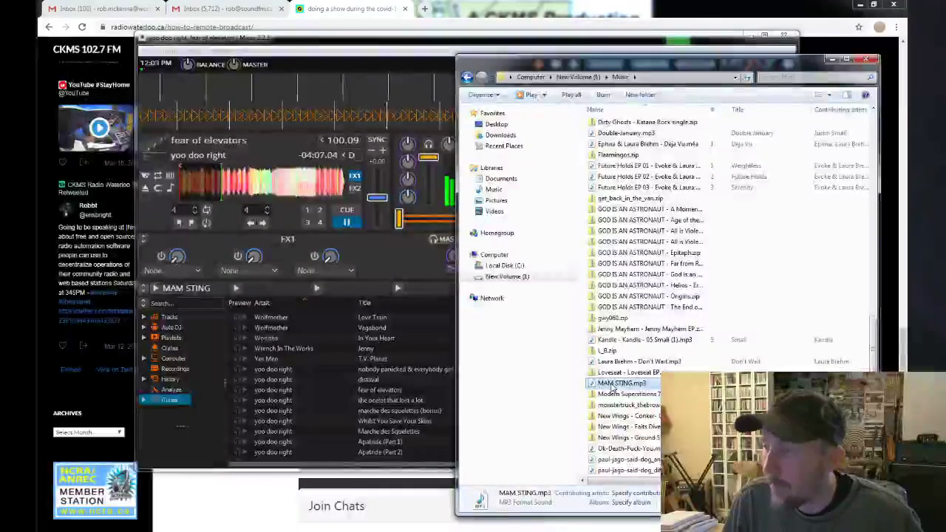
drag(612, 387, 268, 294)
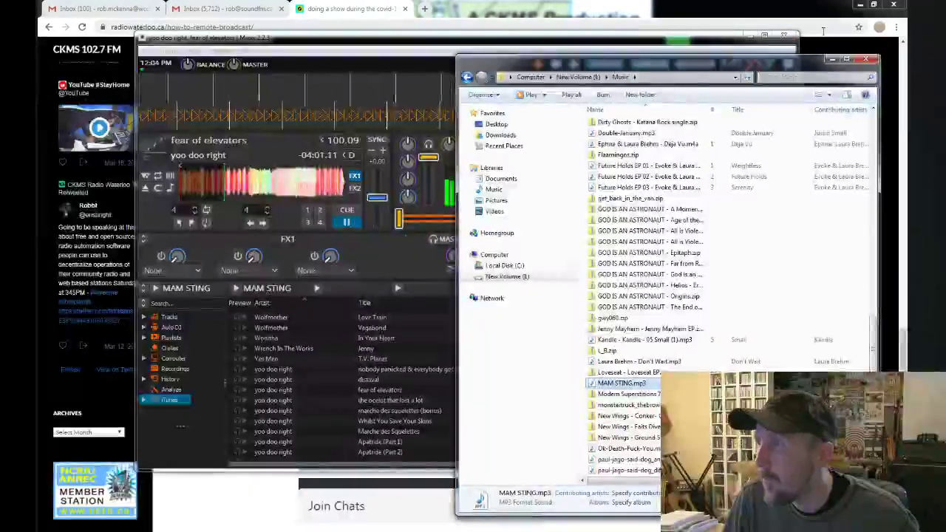
Minimize Explorer, toggle the sampler row, lower deck 1's volume and play the MAM STING sample.
click(833, 58)
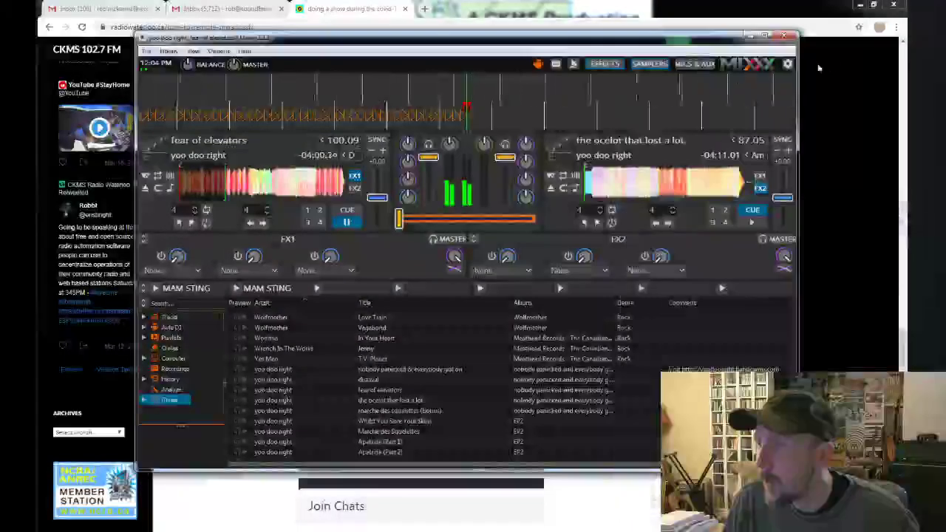
click(643, 67)
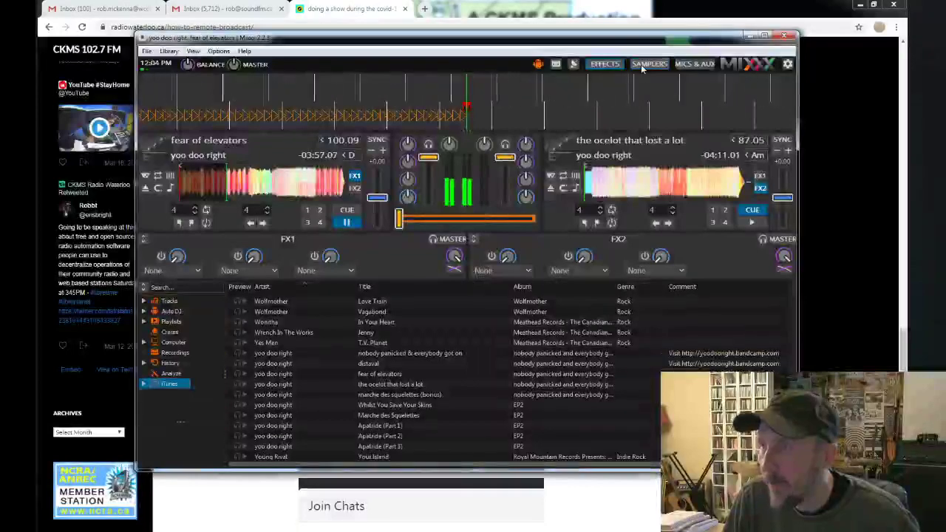
click(643, 66)
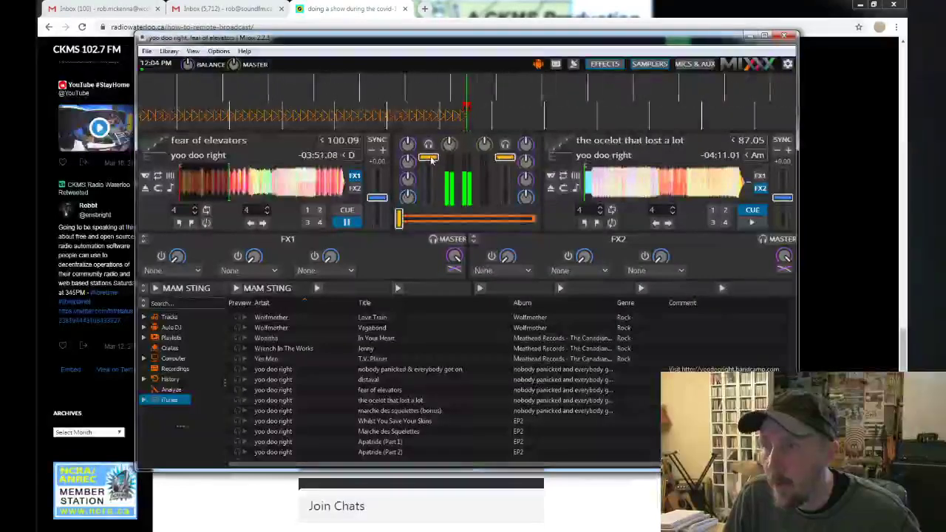
drag(432, 166, 430, 169)
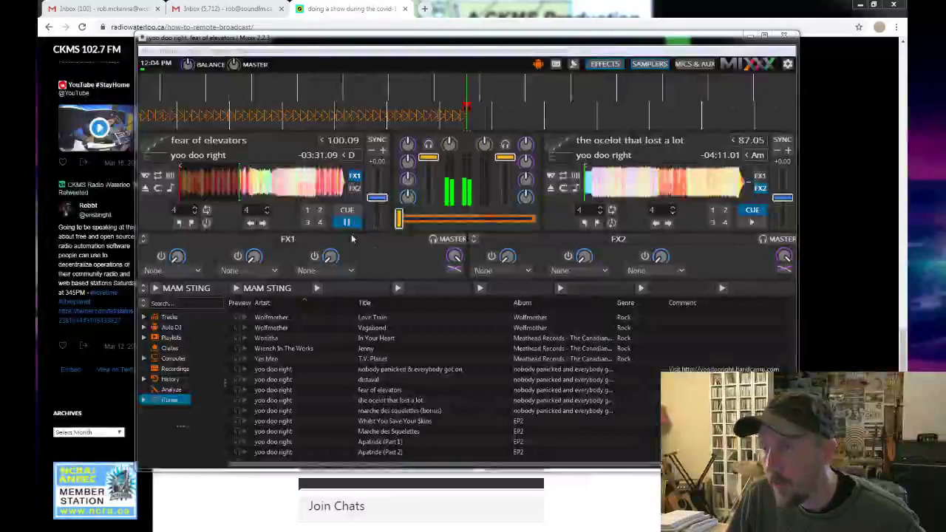
click(236, 288)
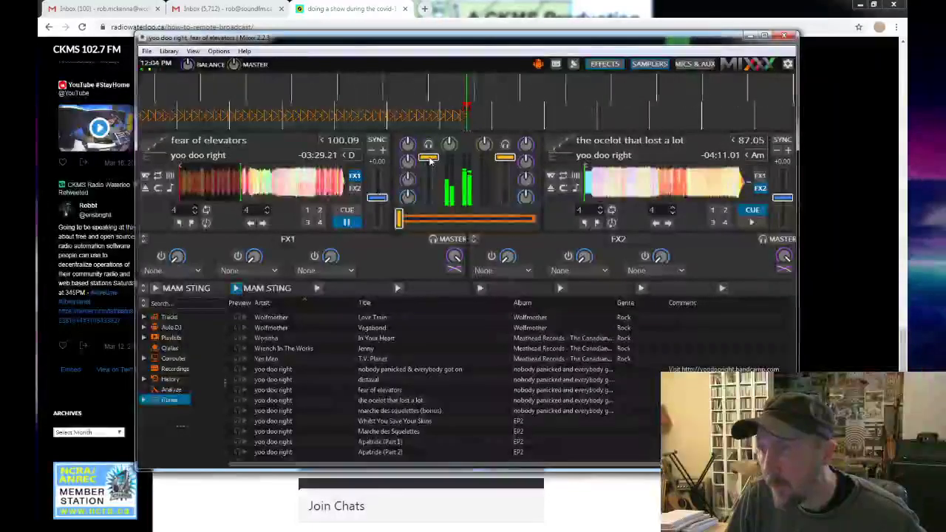
drag(430, 161, 433, 163)
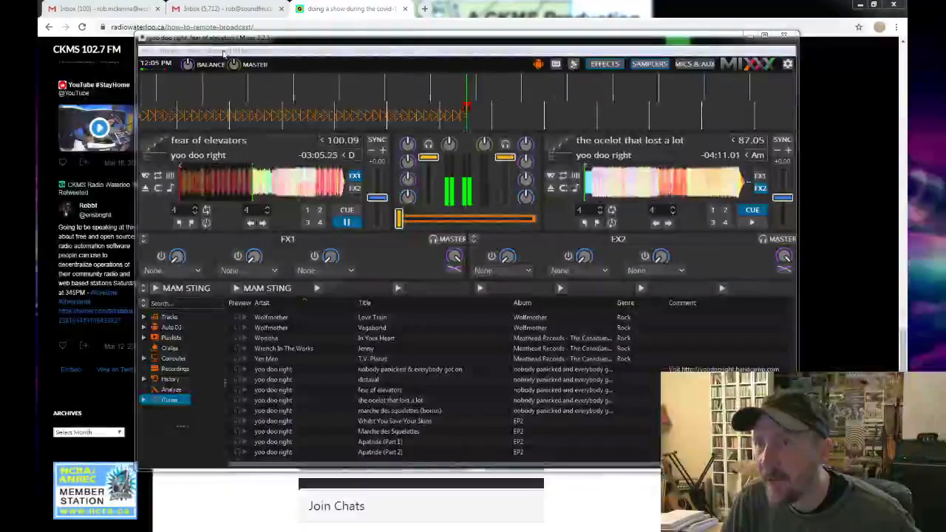
click(219, 51)
click(247, 123)
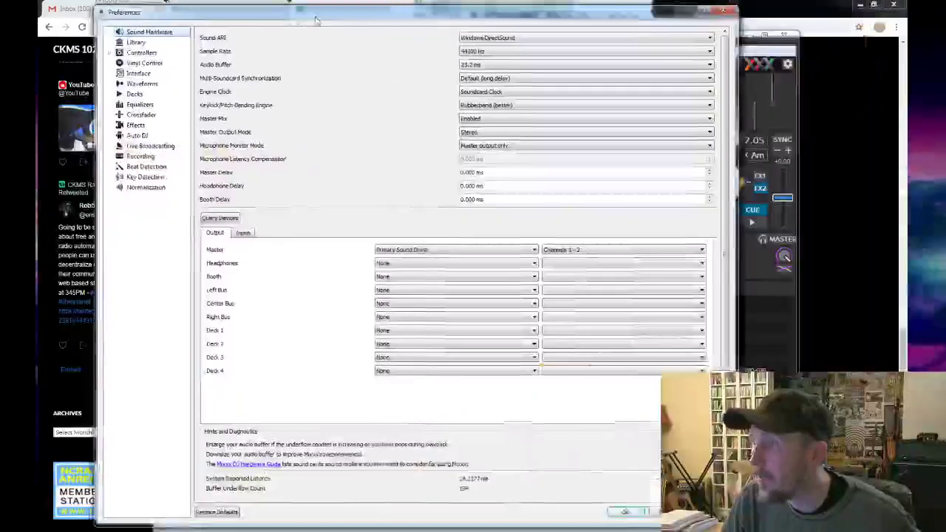
drag(281, 18, 258, 20)
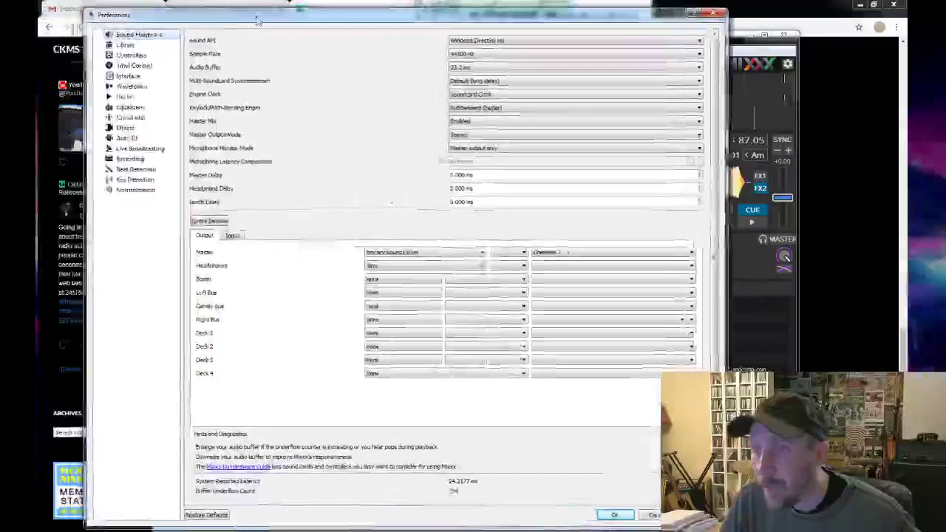
click(170, 150)
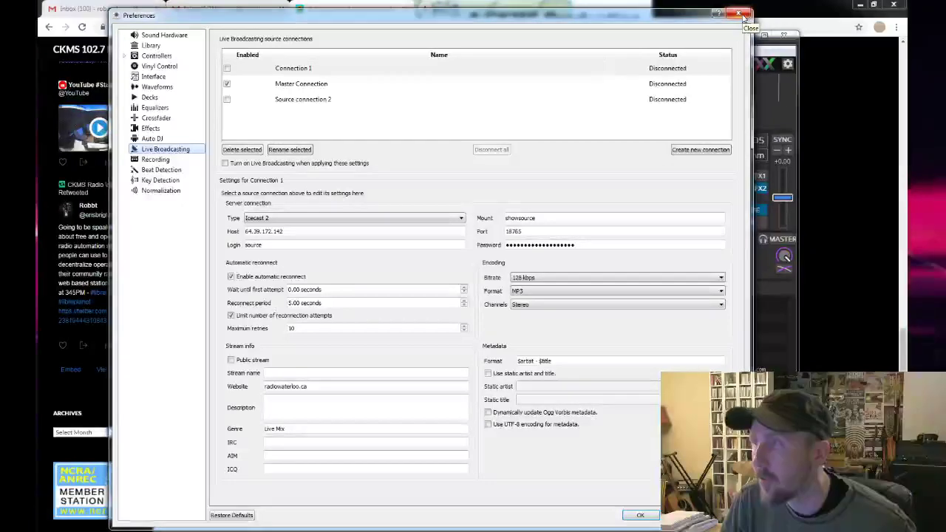
click(743, 15)
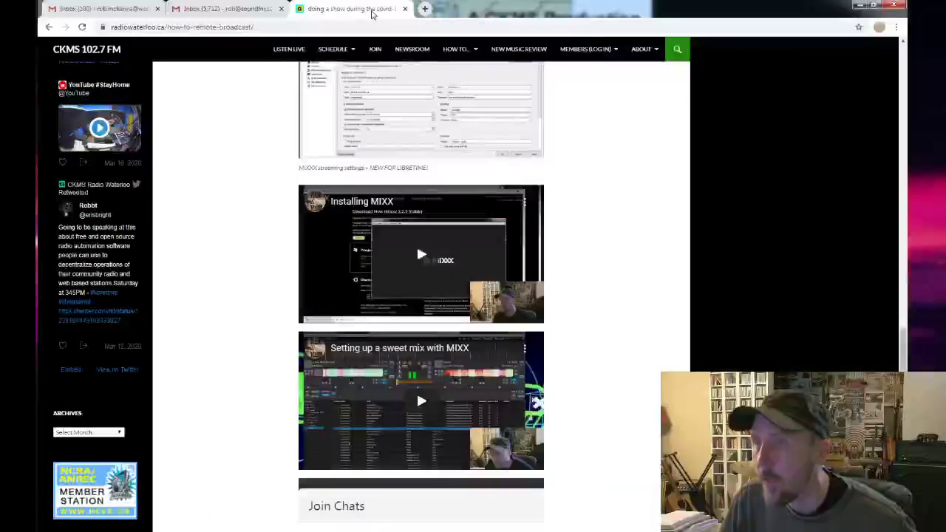
scroll(416, 244, up, 1)
scroll(400, 154, down, 1)
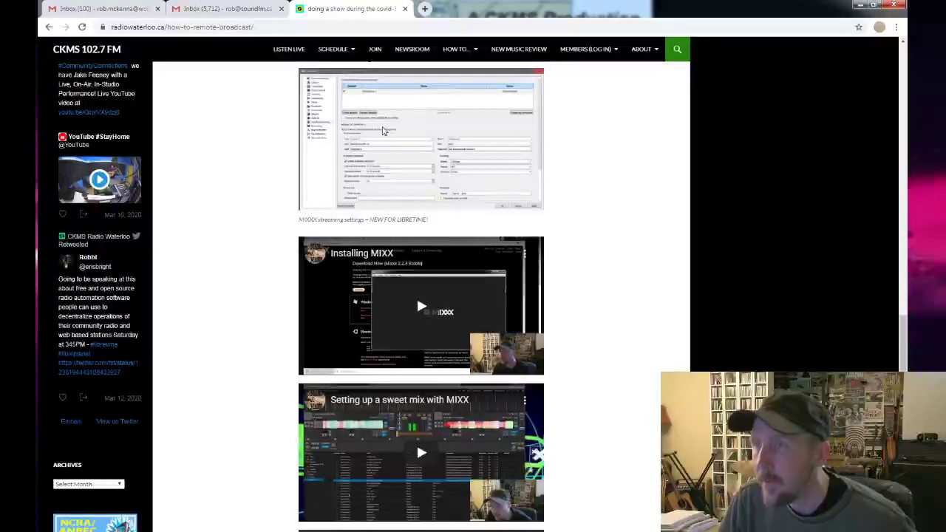
right_click(383, 131)
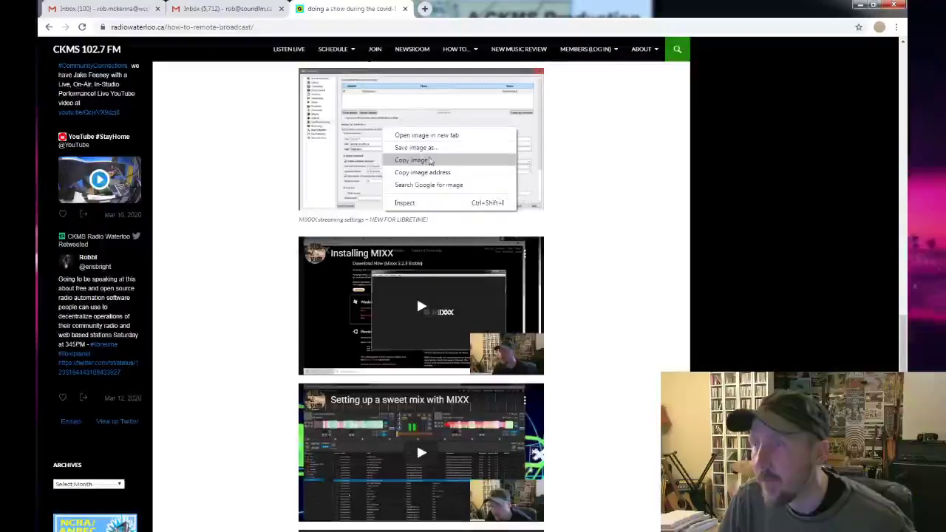
click(442, 136)
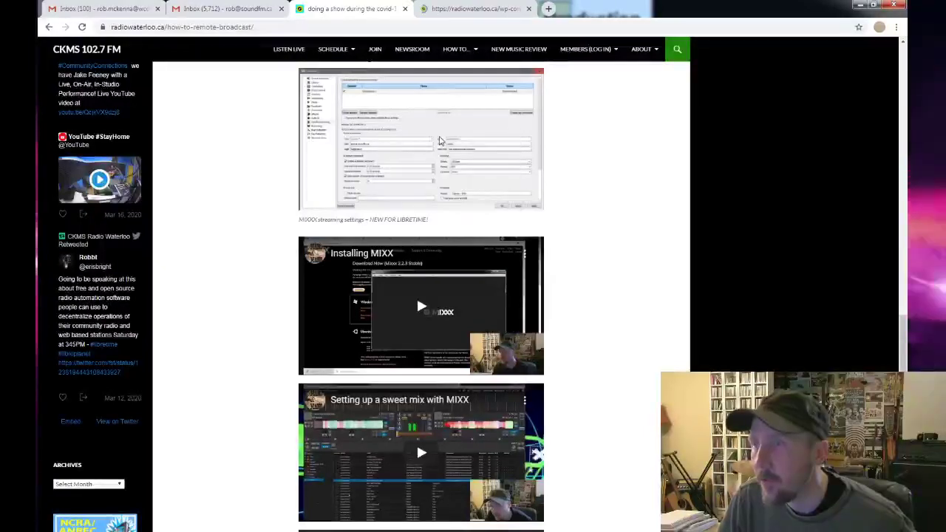
click(466, 10)
click(366, 9)
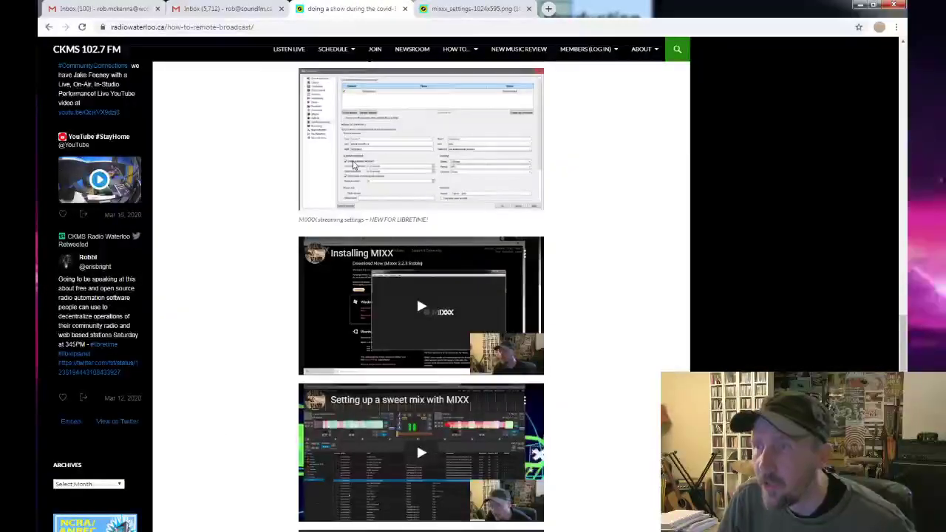
right_click(354, 165)
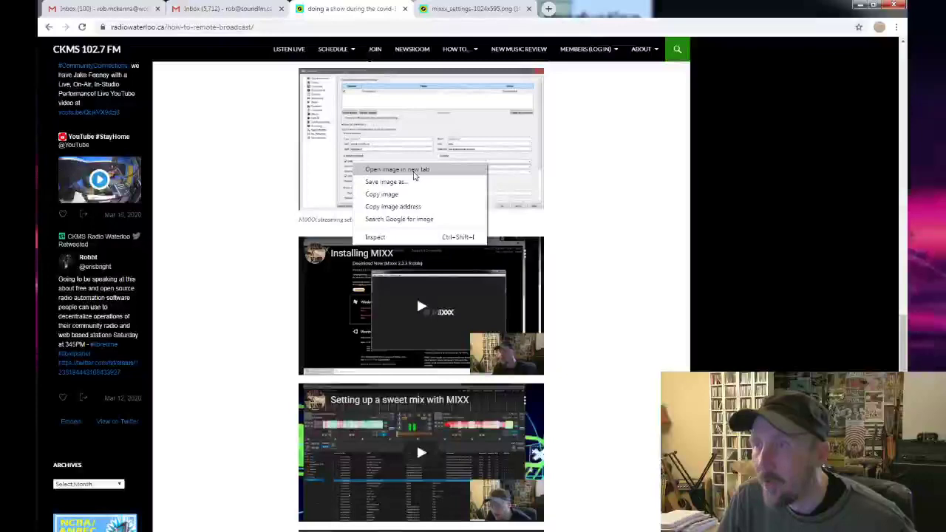
click(464, 10)
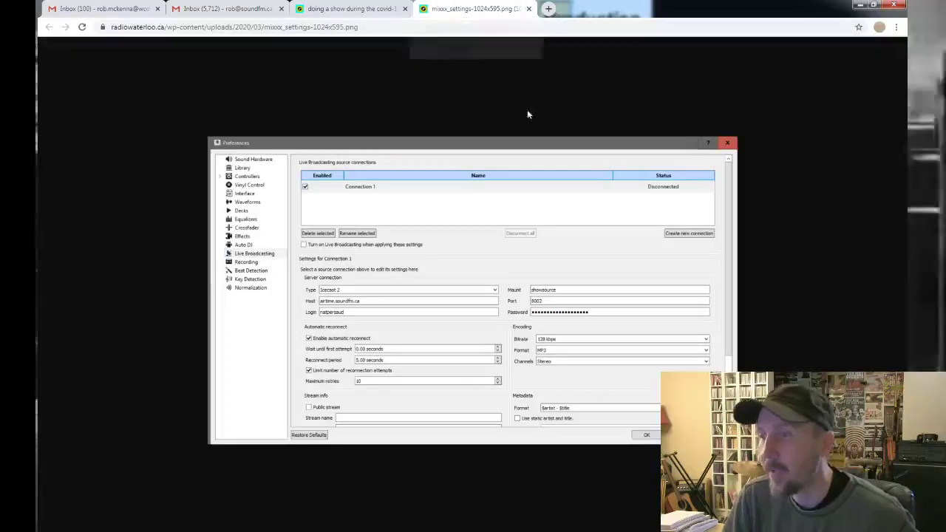
click(529, 9)
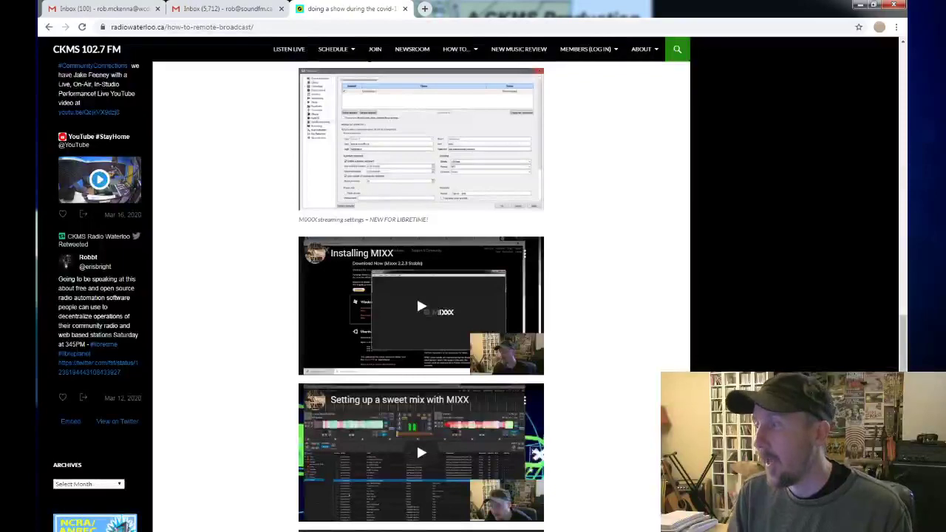
Dip deck 1's volume, play the second MAM STING sampler, raise the fader back, and minimize Mixxx.
key(alt+Tab)
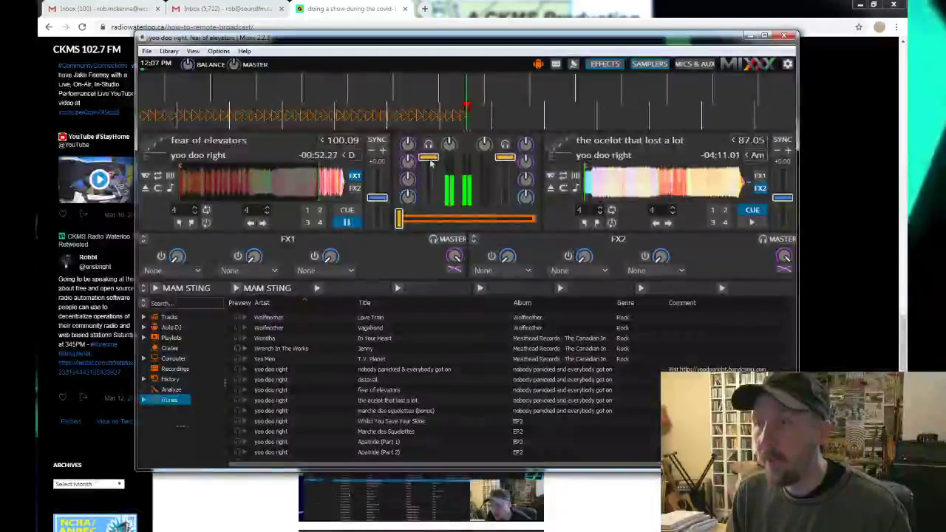
drag(429, 162, 428, 174)
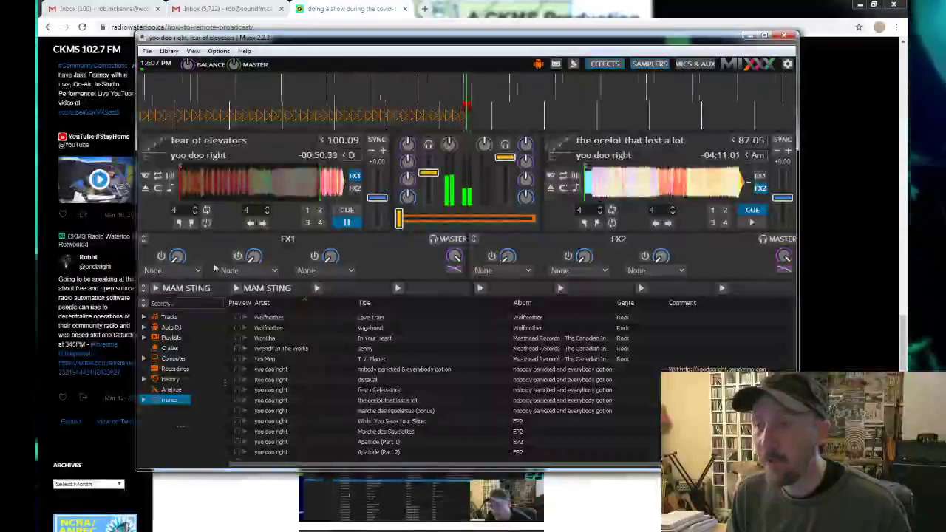
click(236, 288)
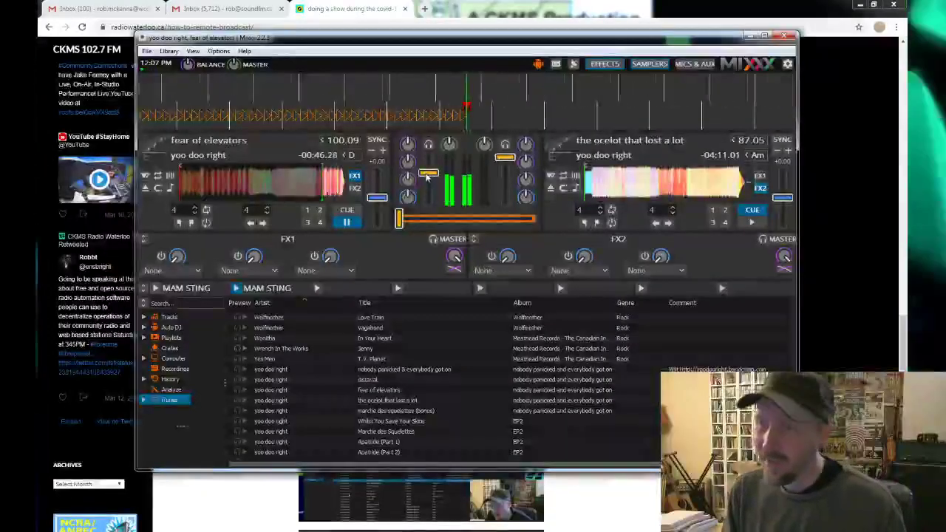
drag(420, 174, 427, 162)
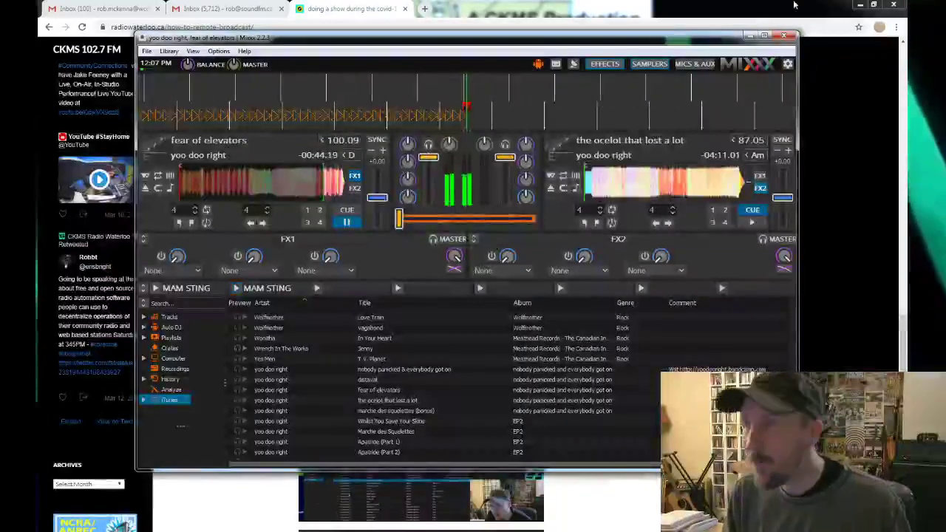
click(749, 36)
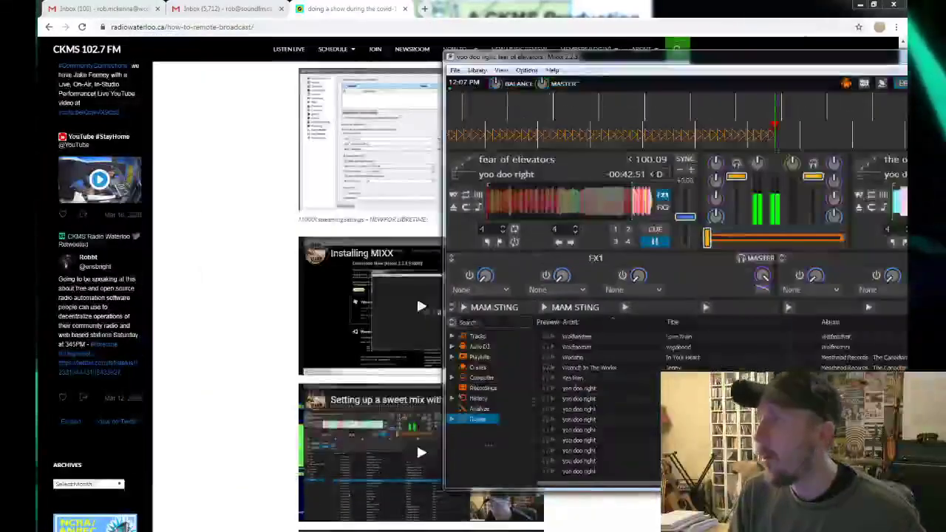